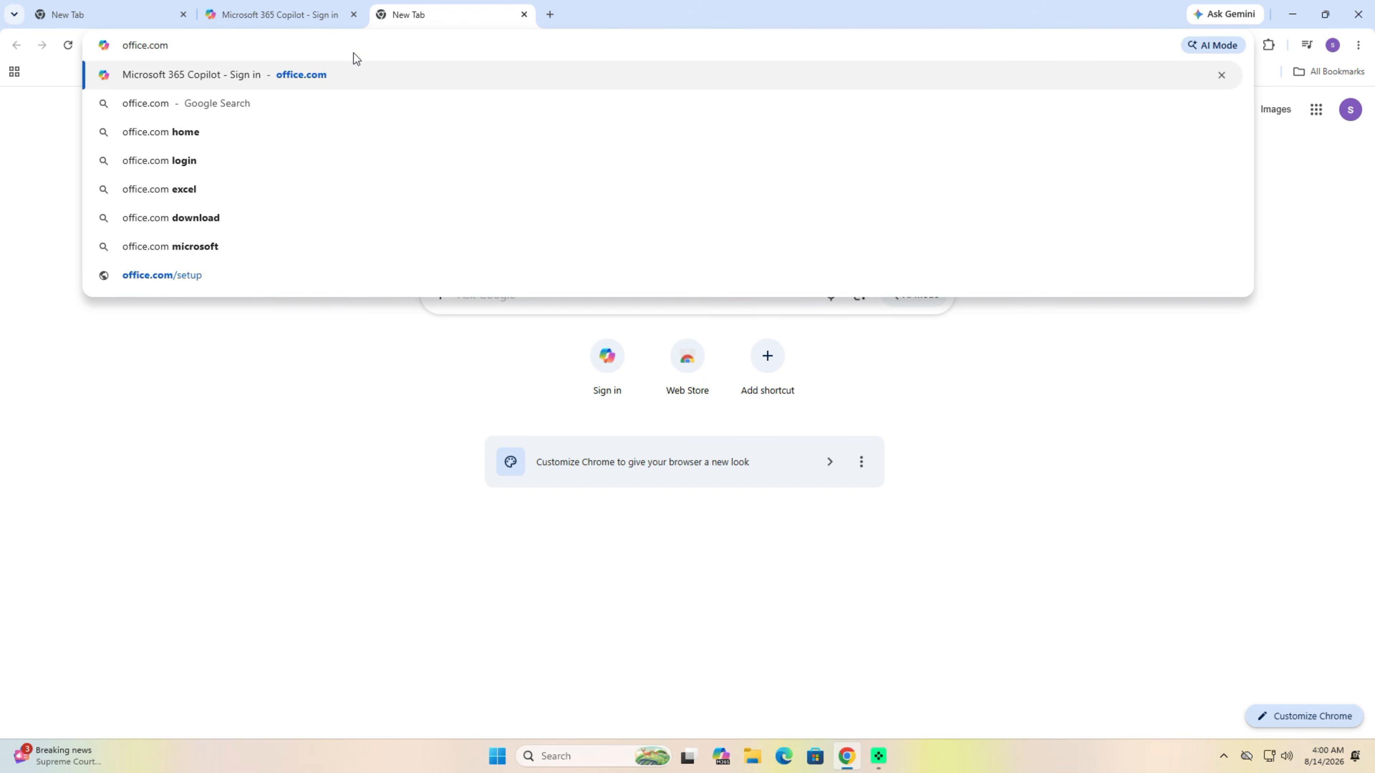
- Start a new Microsoft account from the sign-in page, submitting the email and its verification code
{"action": "left_click", "coordinate": [612, 402]}
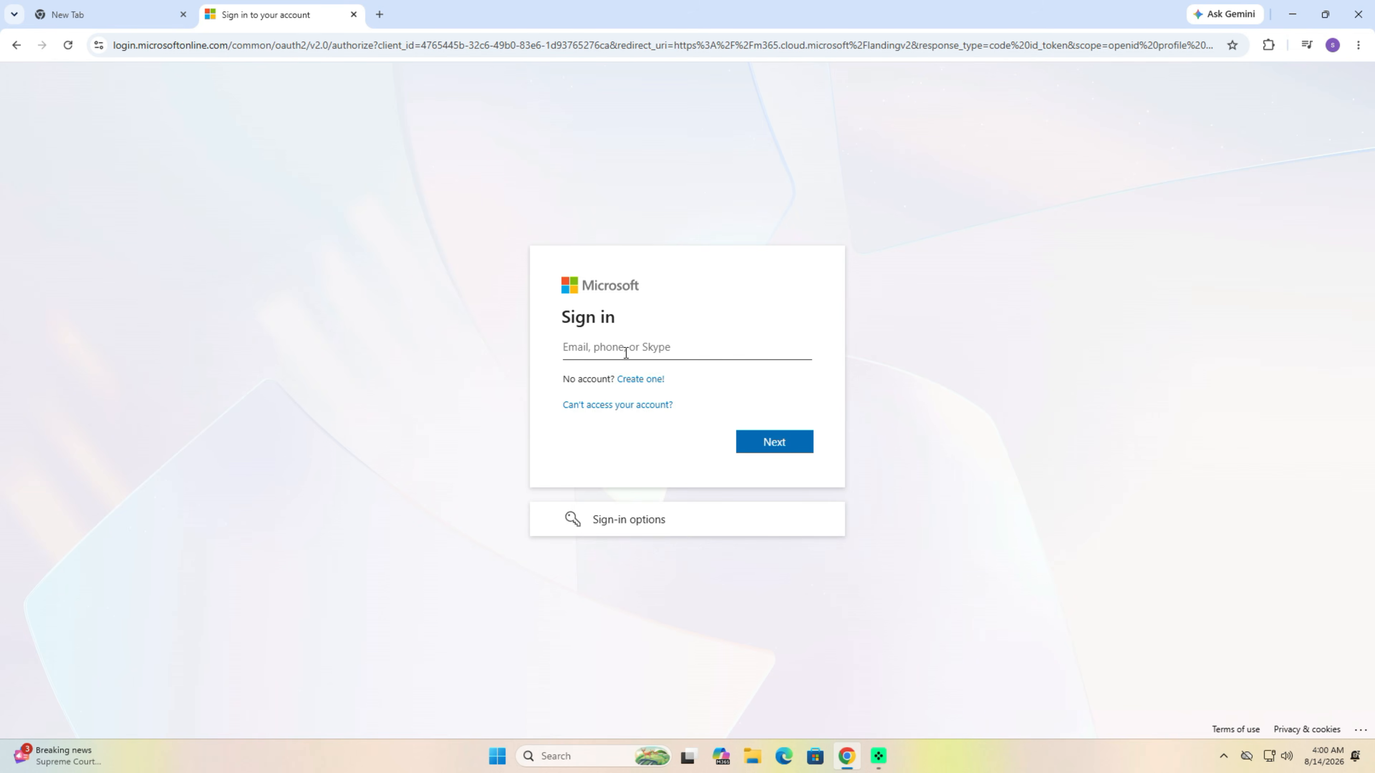
{"action": "left_click", "coordinate": [633, 379]}
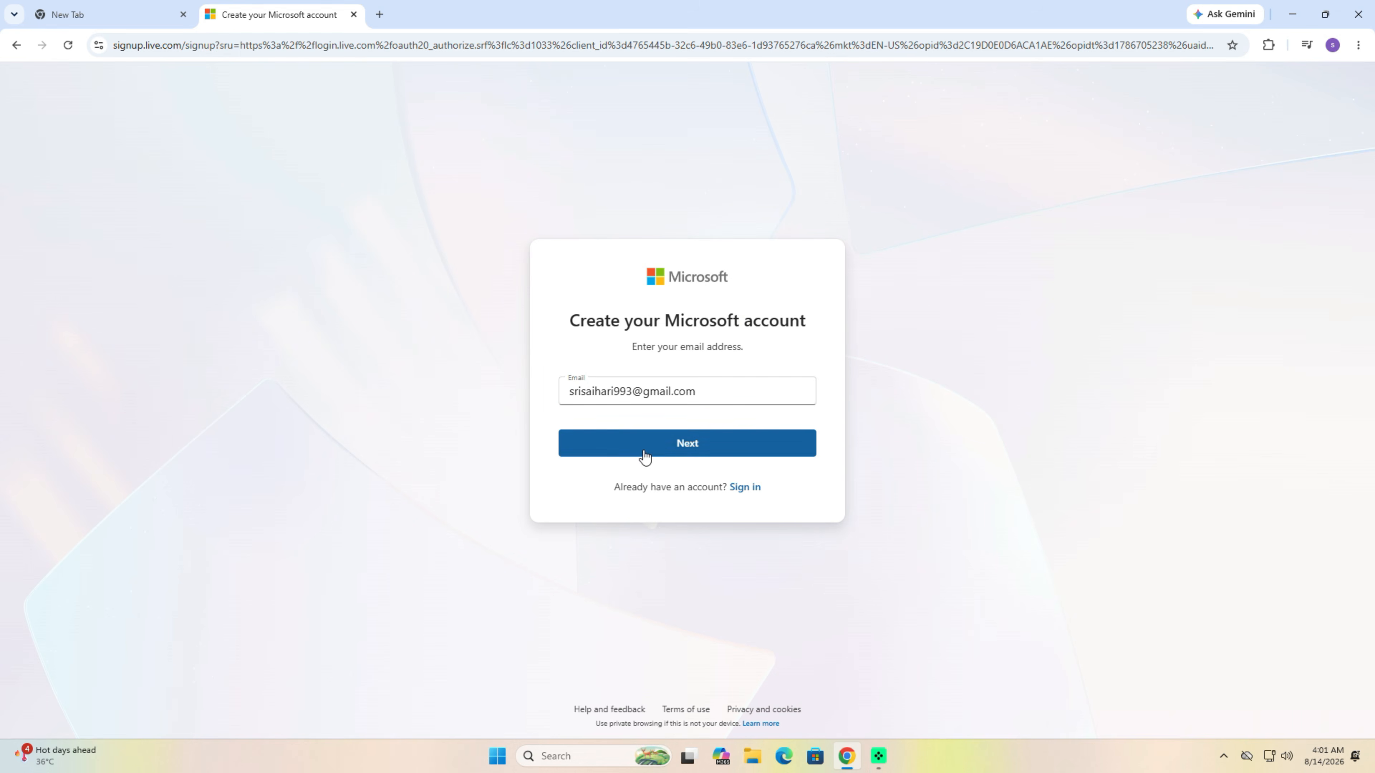
{"action": "left_click", "coordinate": [644, 451]}
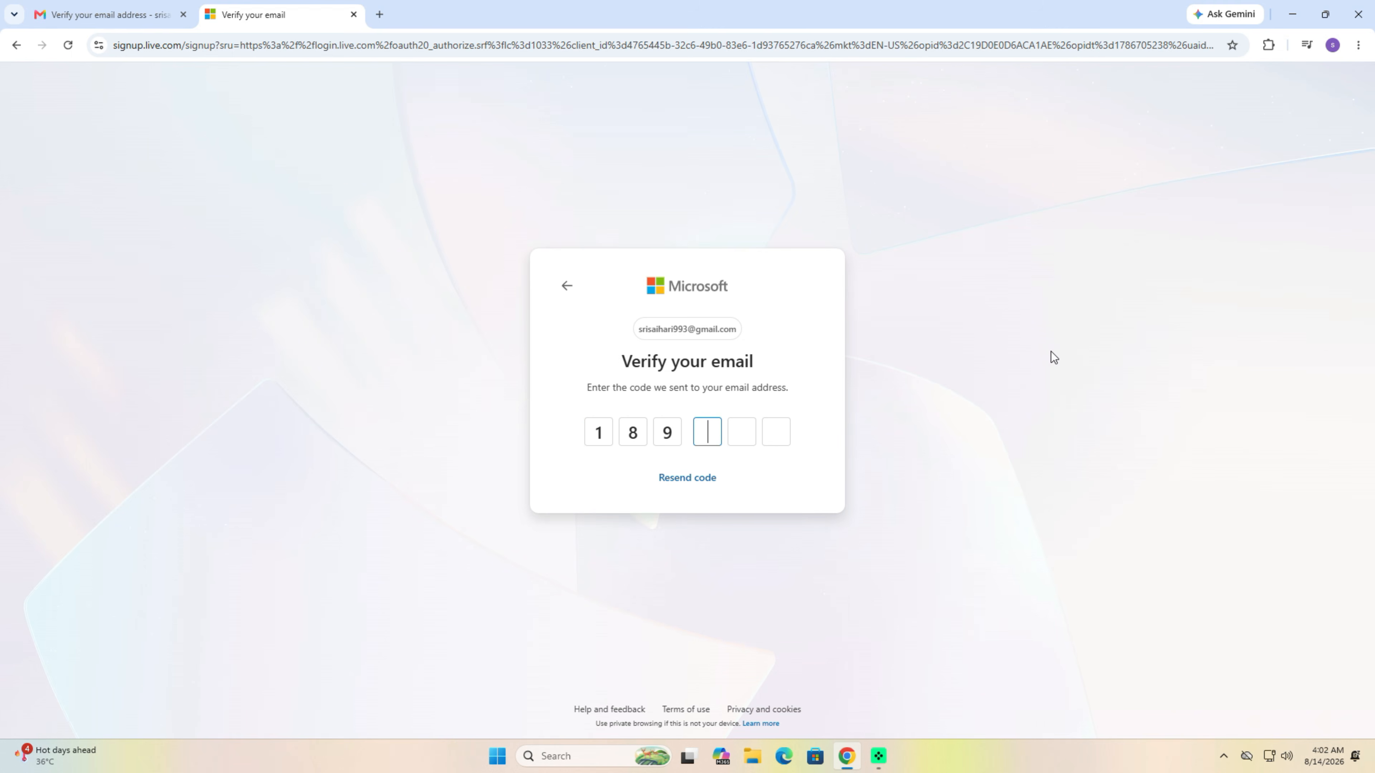
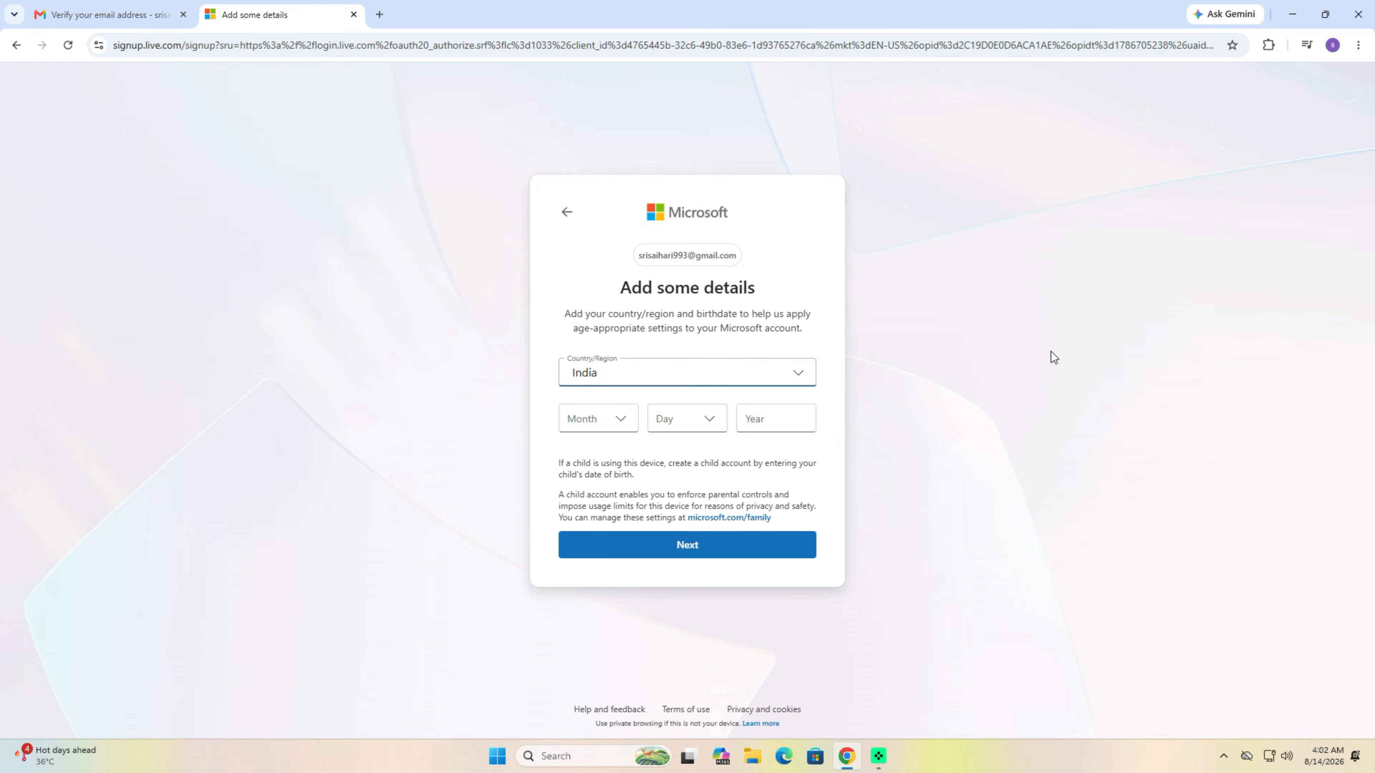
- Choose the birth month and day and submit the country and birth date details
{"action": "left_click", "coordinate": [621, 426]}
{"action": "left_click", "coordinate": [609, 595]}
{"action": "left_click", "coordinate": [684, 427]}
{"action": "left_click", "coordinate": [755, 372]}
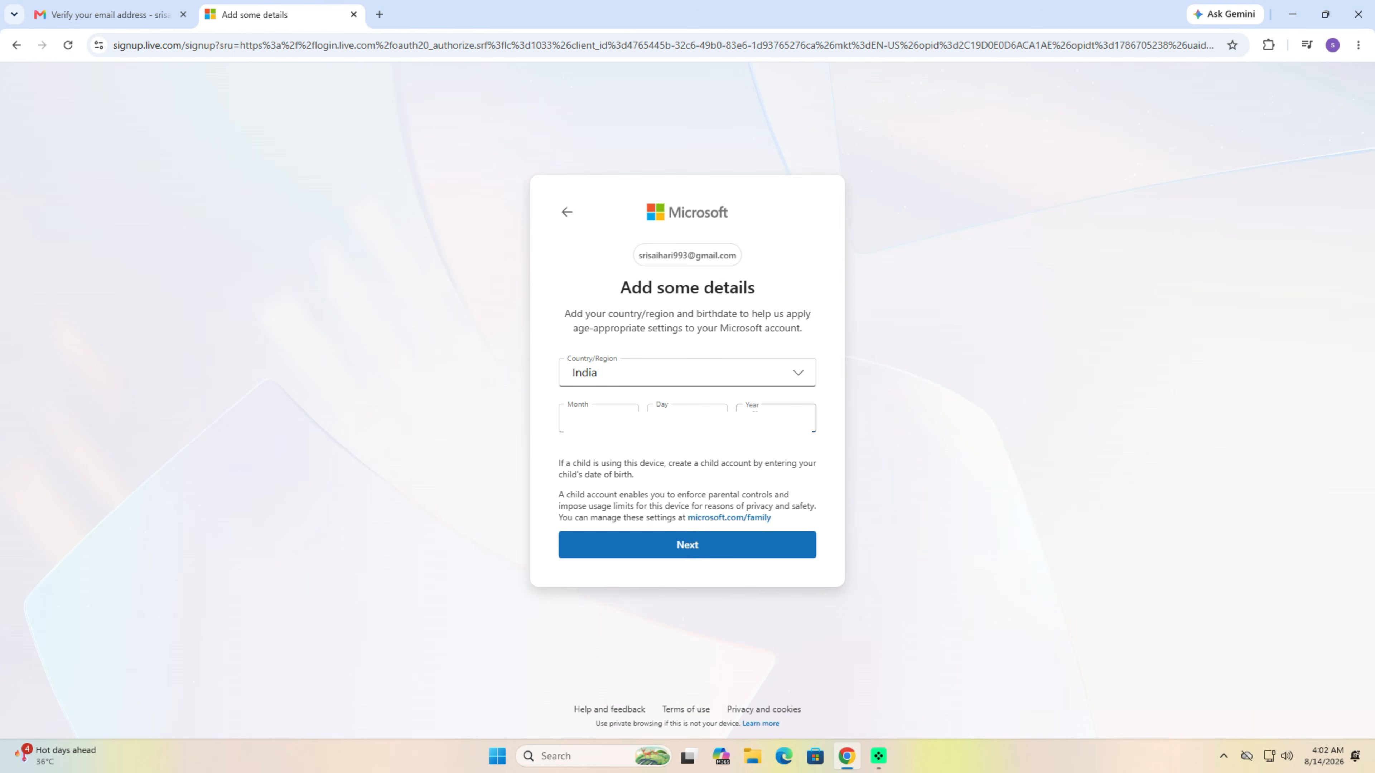
{"action": "left_click", "coordinate": [759, 544]}
- Enter the account holder's first and last name and continue account creation
{"action": "left_click", "coordinate": [711, 401]}
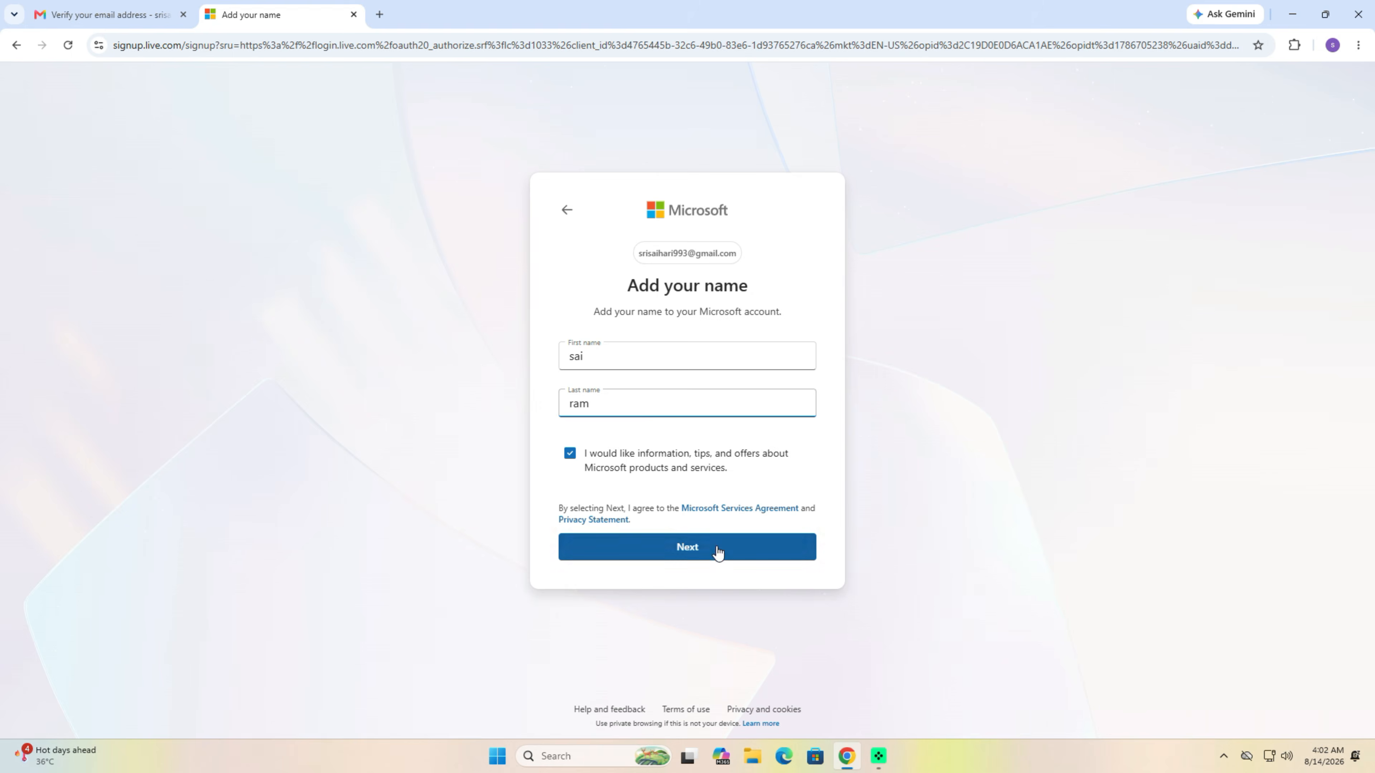
{"action": "left_click", "coordinate": [718, 552]}
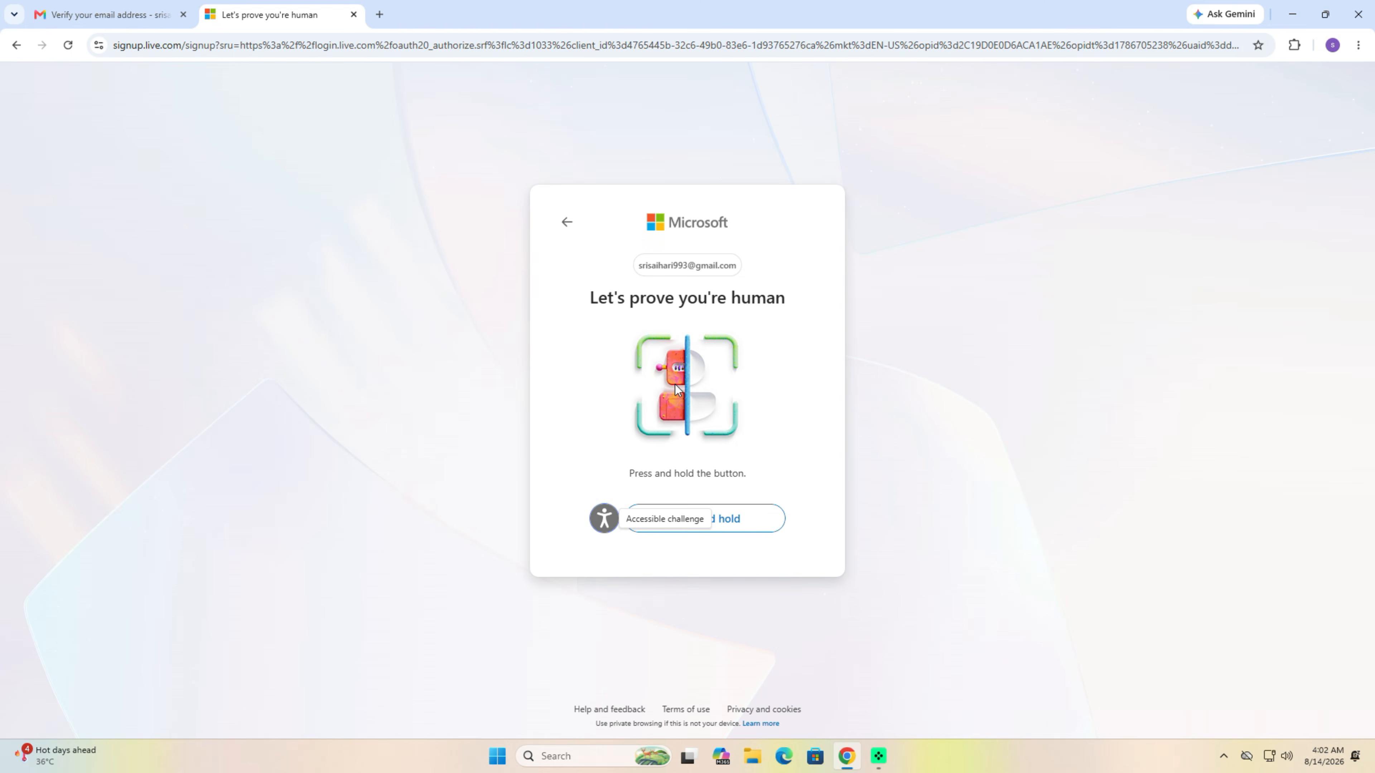
- Pass the press-and-hold check, create a passkey with a recovery PIN, and open the Apps list
{"action": "left_click_drag", "start_coordinate": [724, 522], "coordinate": [726, 523]}
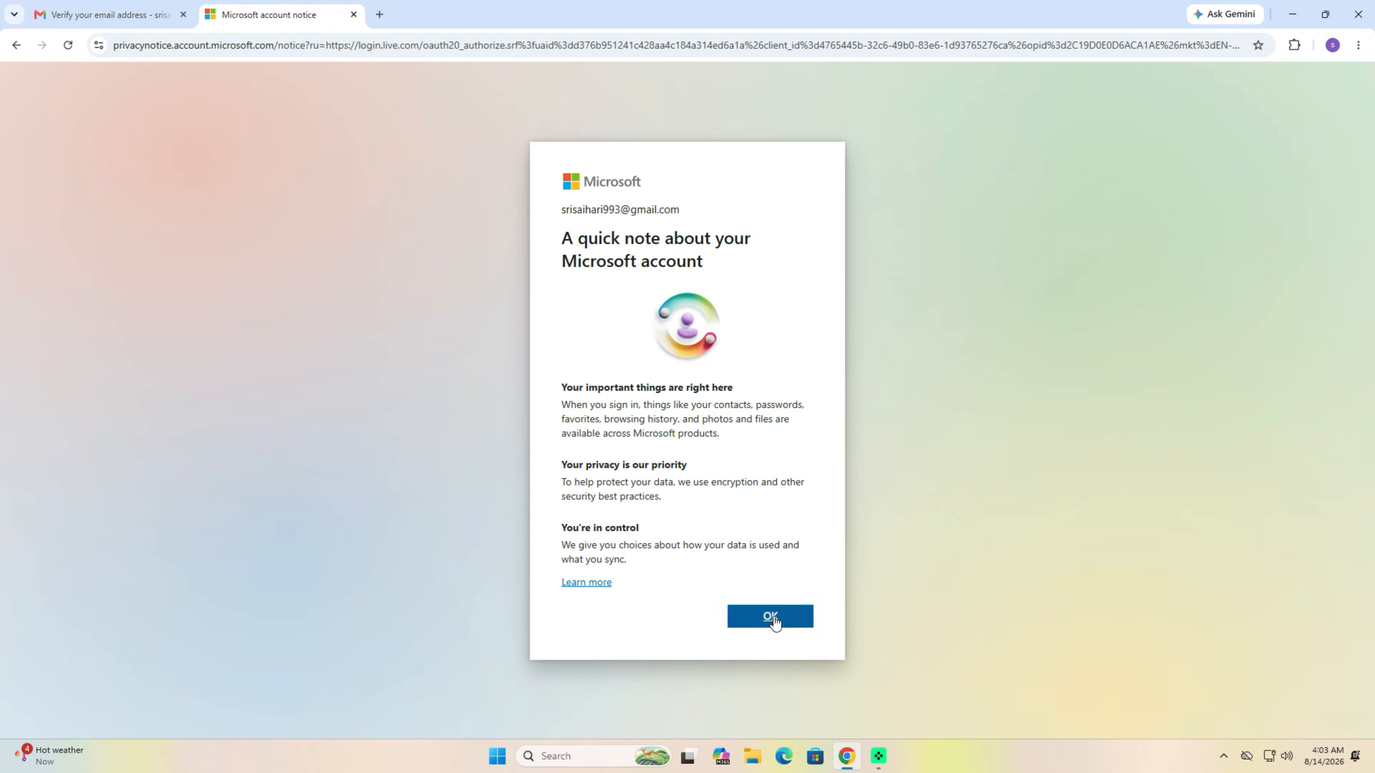
{"action": "left_click", "coordinate": [774, 617]}
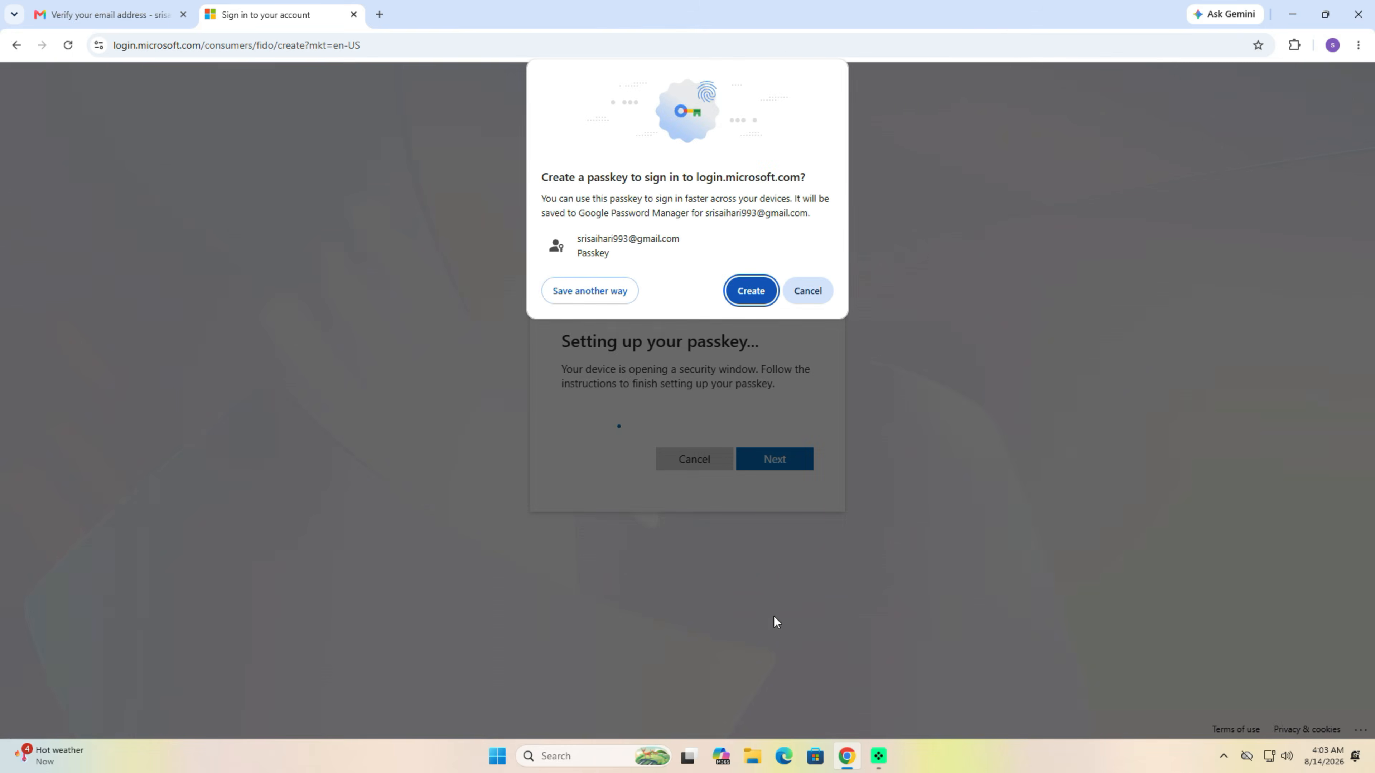
{"action": "left_click", "coordinate": [751, 292]}
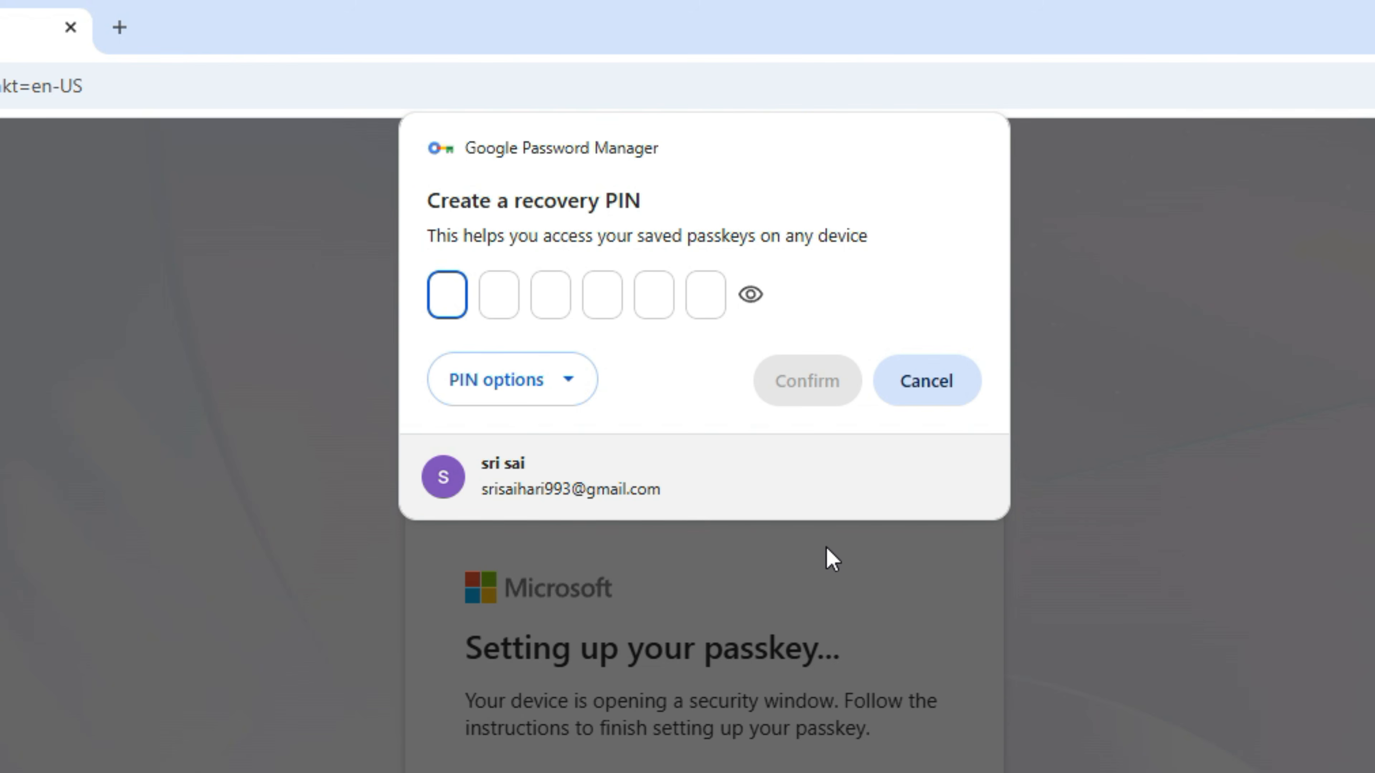
{"action": "type", "text": "••••••"}
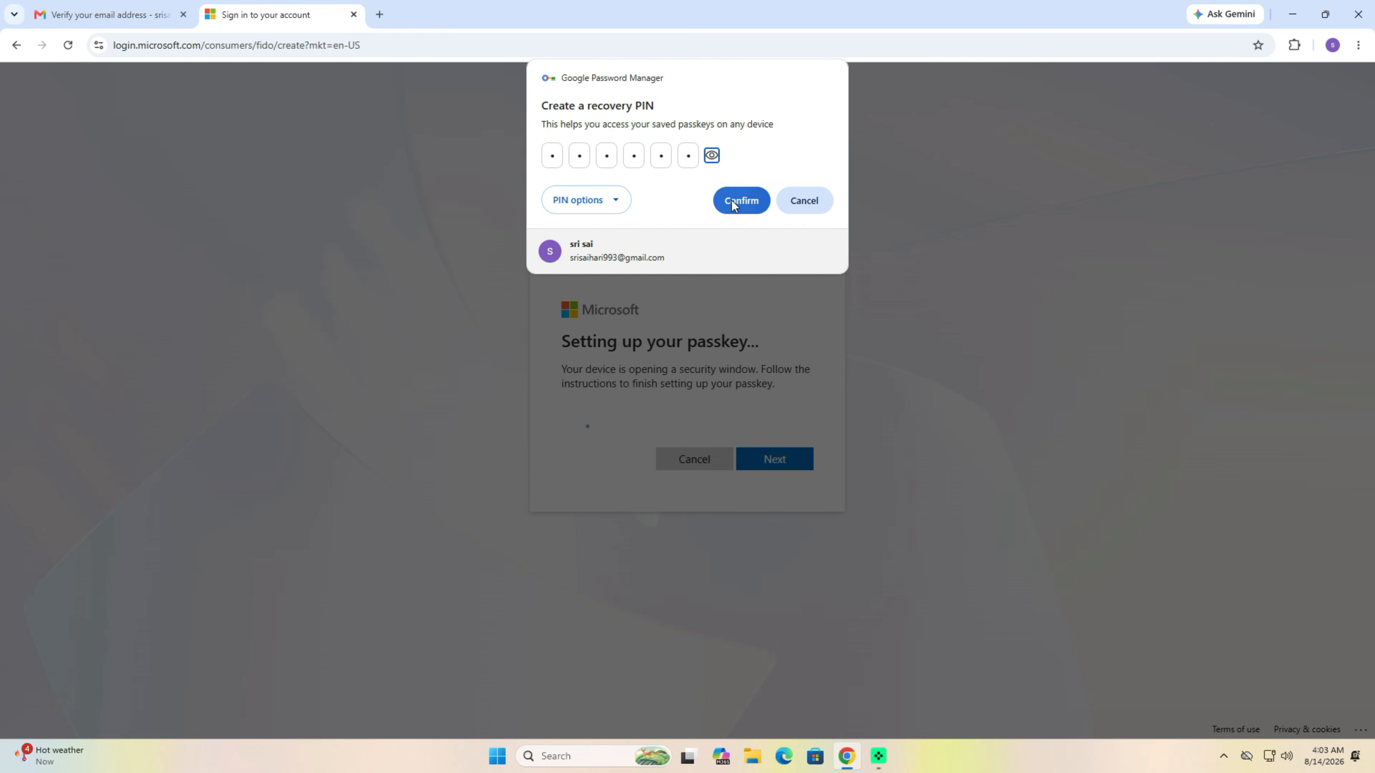
{"action": "left_click", "coordinate": [731, 200]}
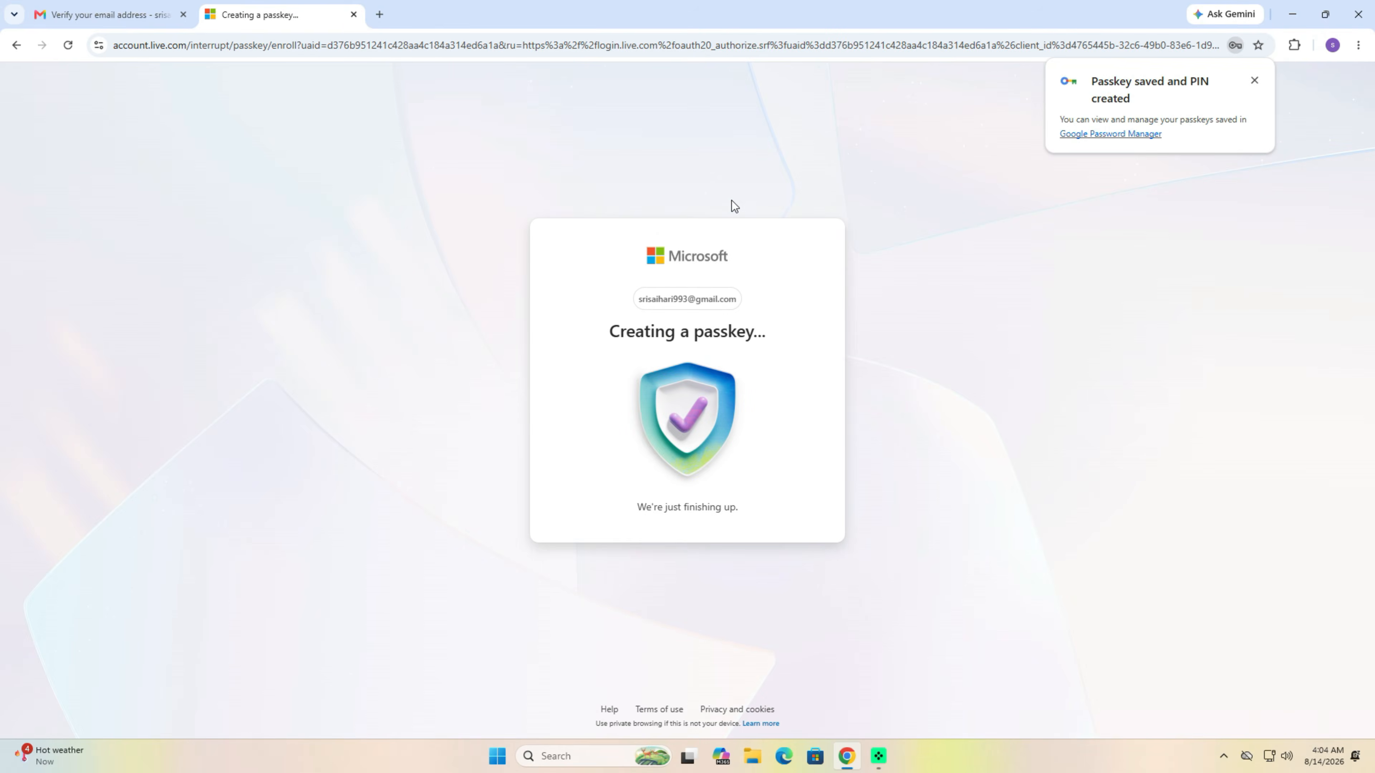
{"action": "left_click", "coordinate": [681, 540]}
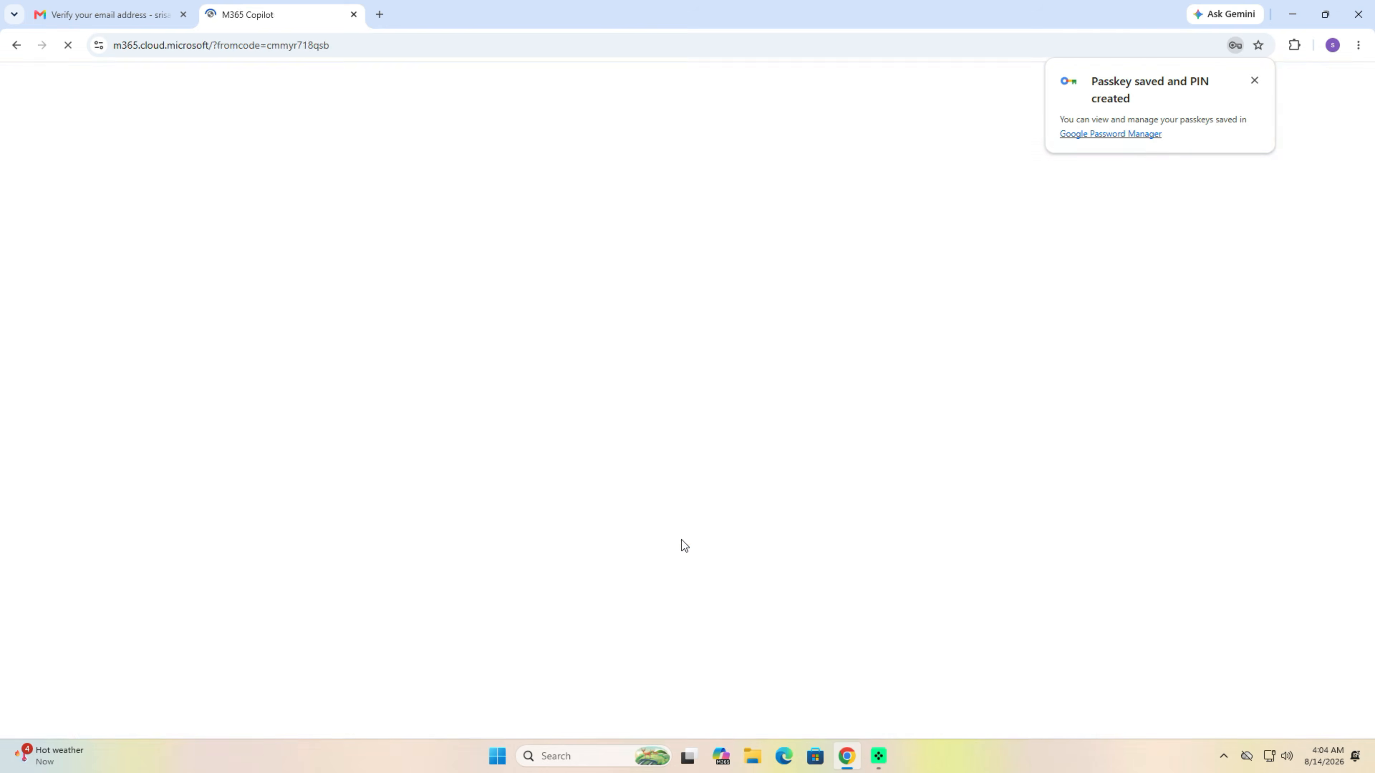
{"action": "left_click", "coordinate": [165, 85]}
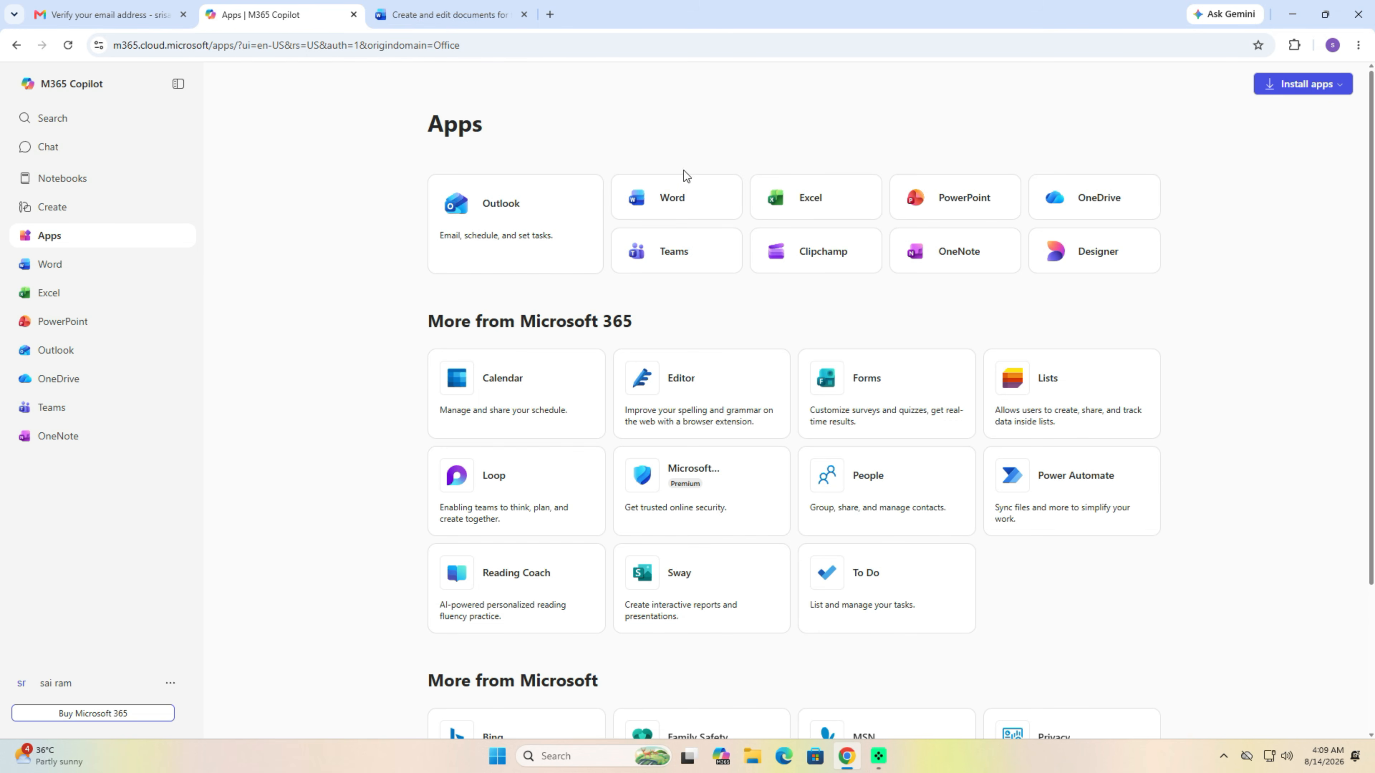
- Open Word, Excel and PowerPoint for the web in separate tabs, then start a blank Word document
{"action": "left_click", "coordinate": [684, 198]}
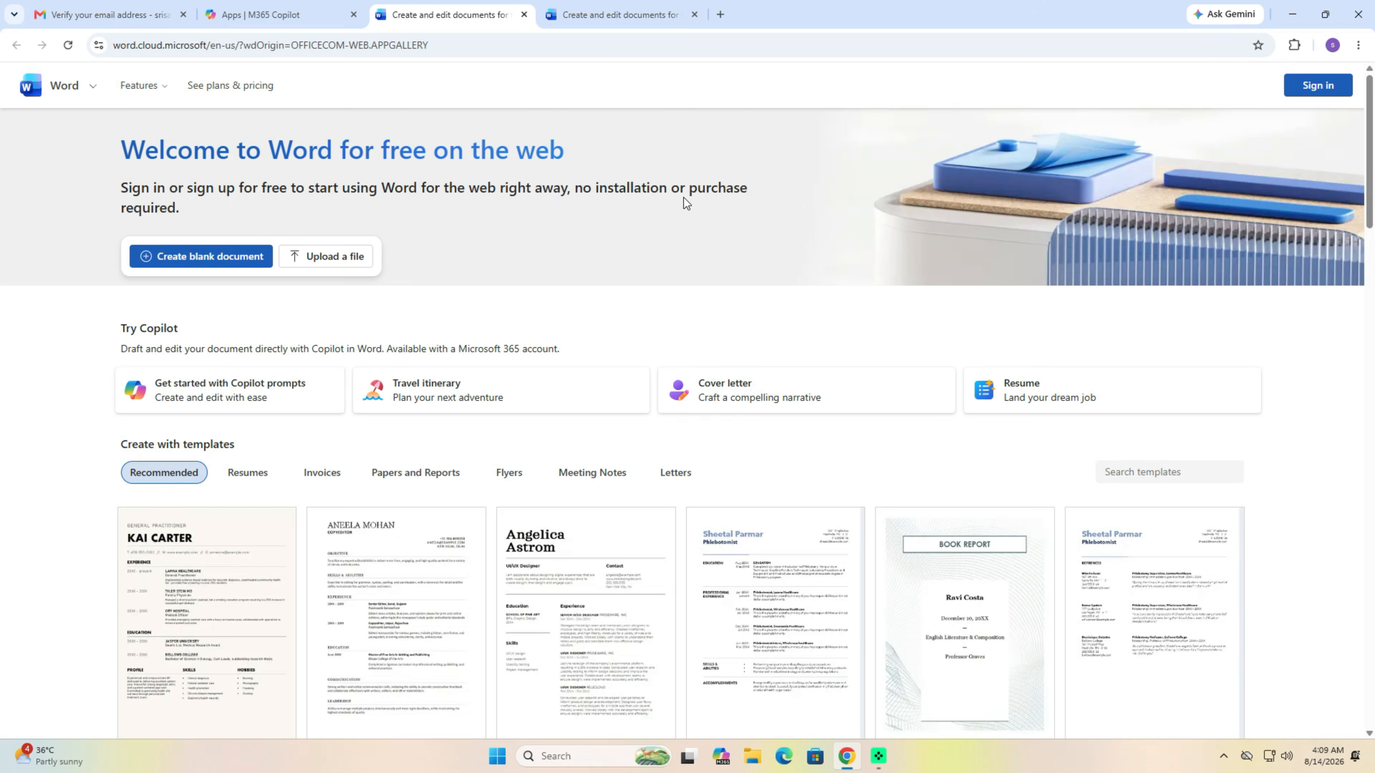
{"action": "left_click", "coordinate": [694, 15]}
{"action": "left_click", "coordinate": [260, 15]}
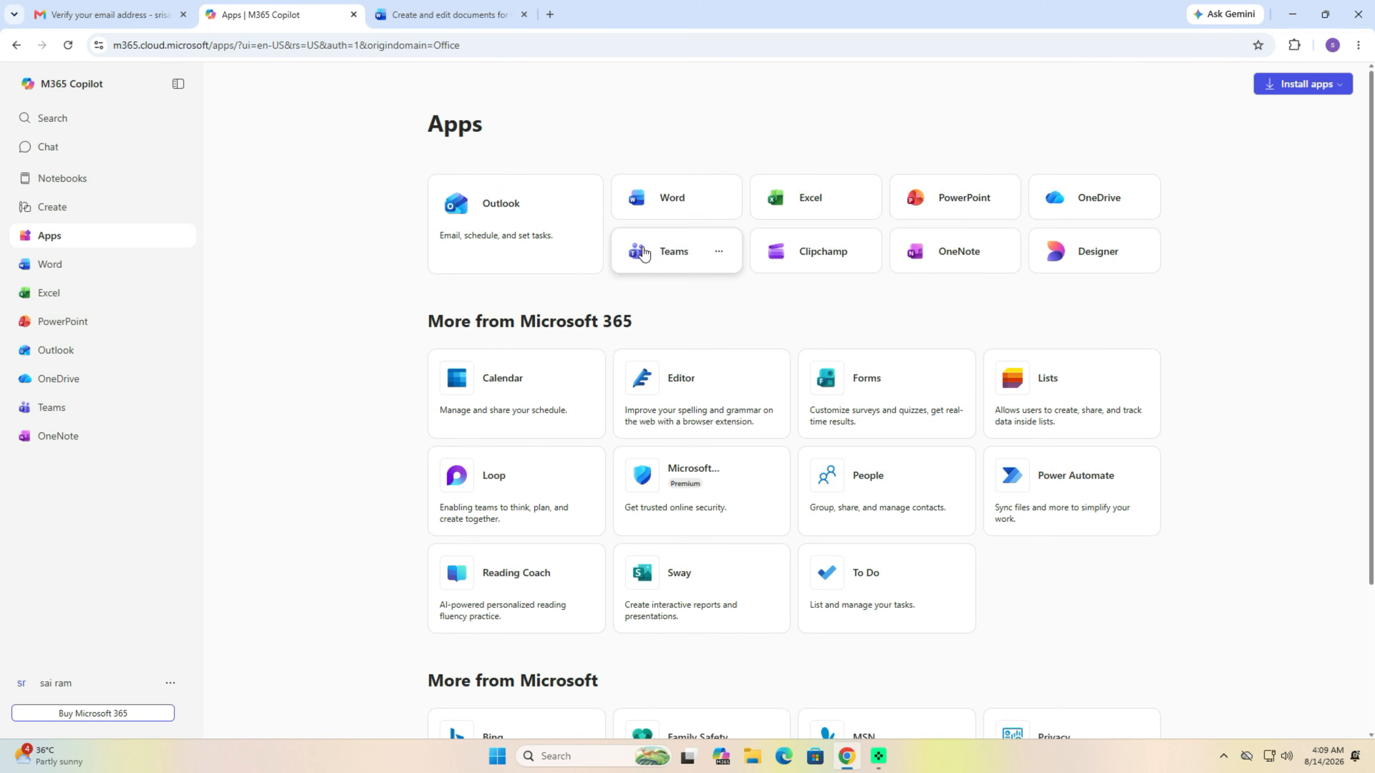
{"action": "left_click", "coordinate": [820, 205]}
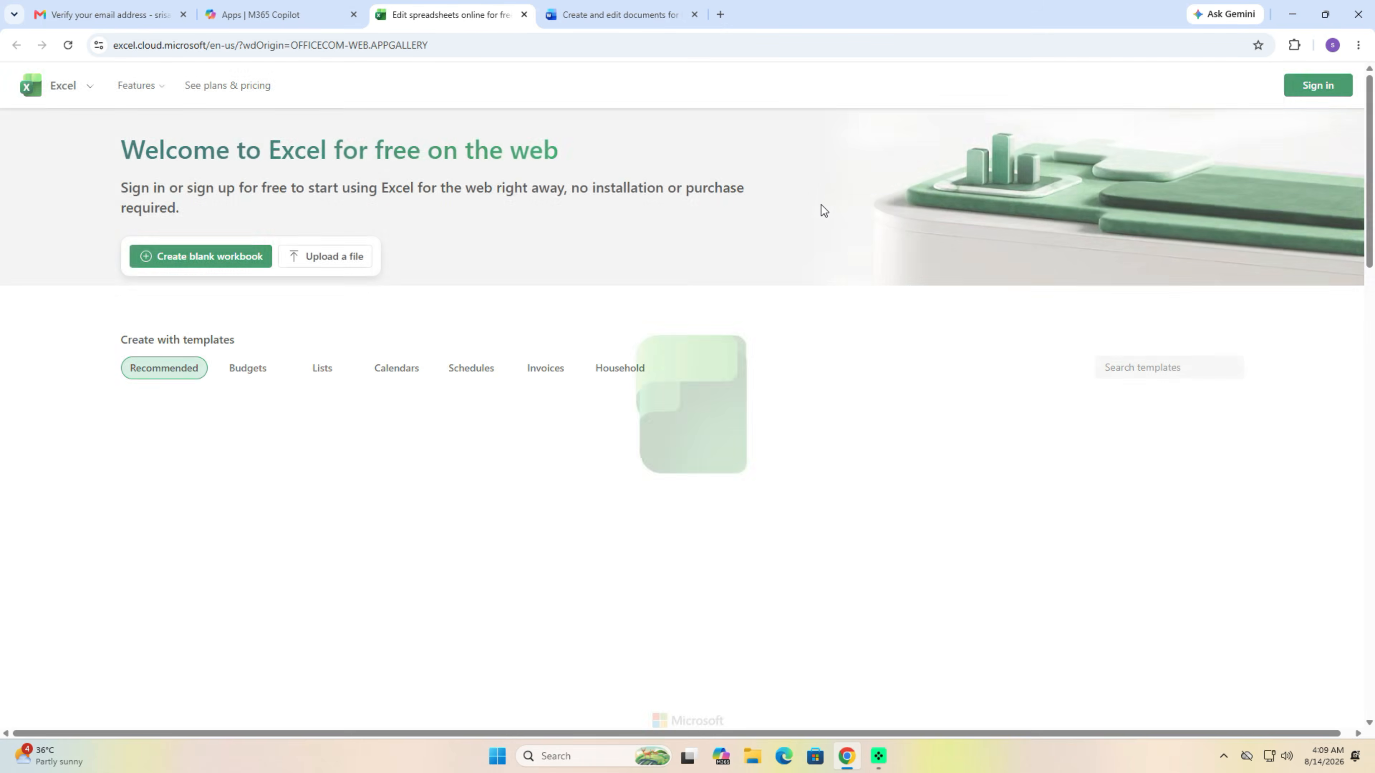
{"action": "left_click", "coordinate": [261, 22]}
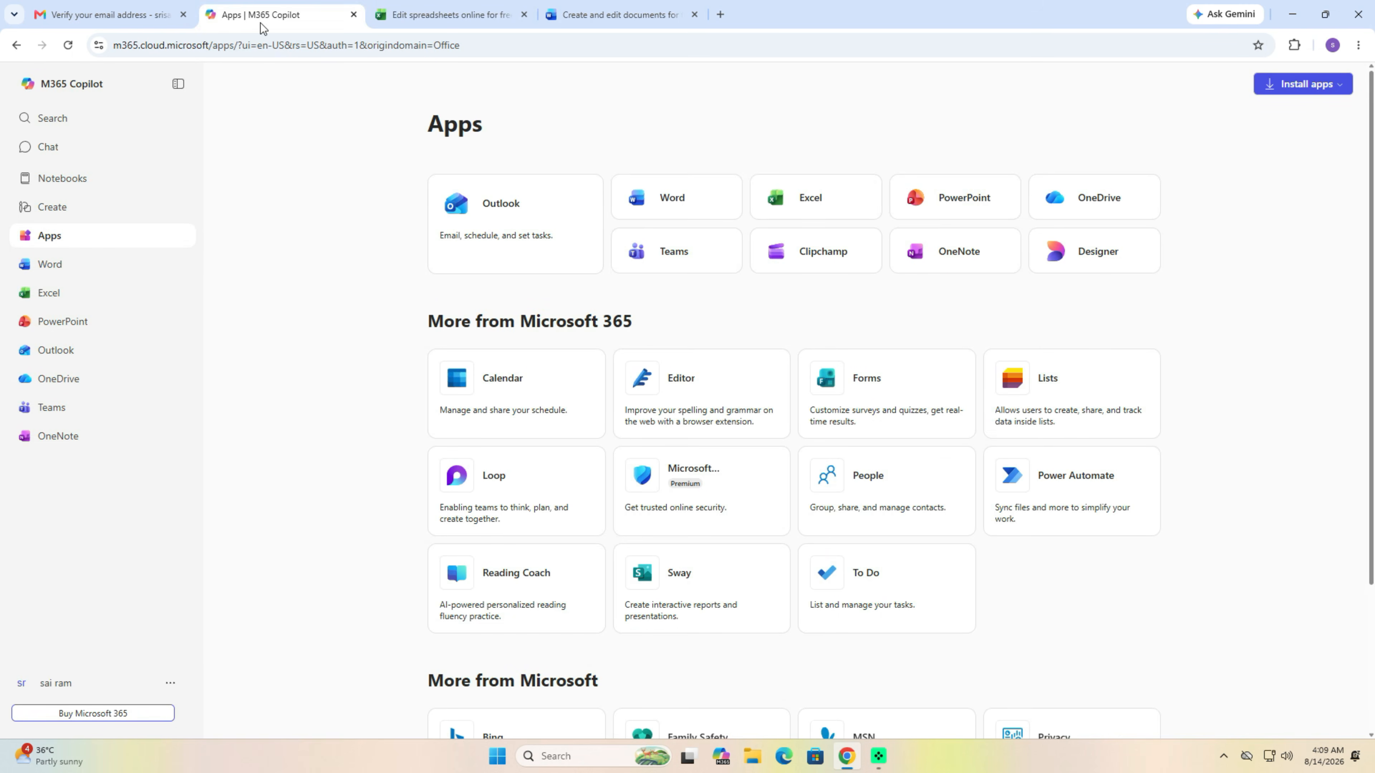
{"action": "left_click", "coordinate": [957, 205]}
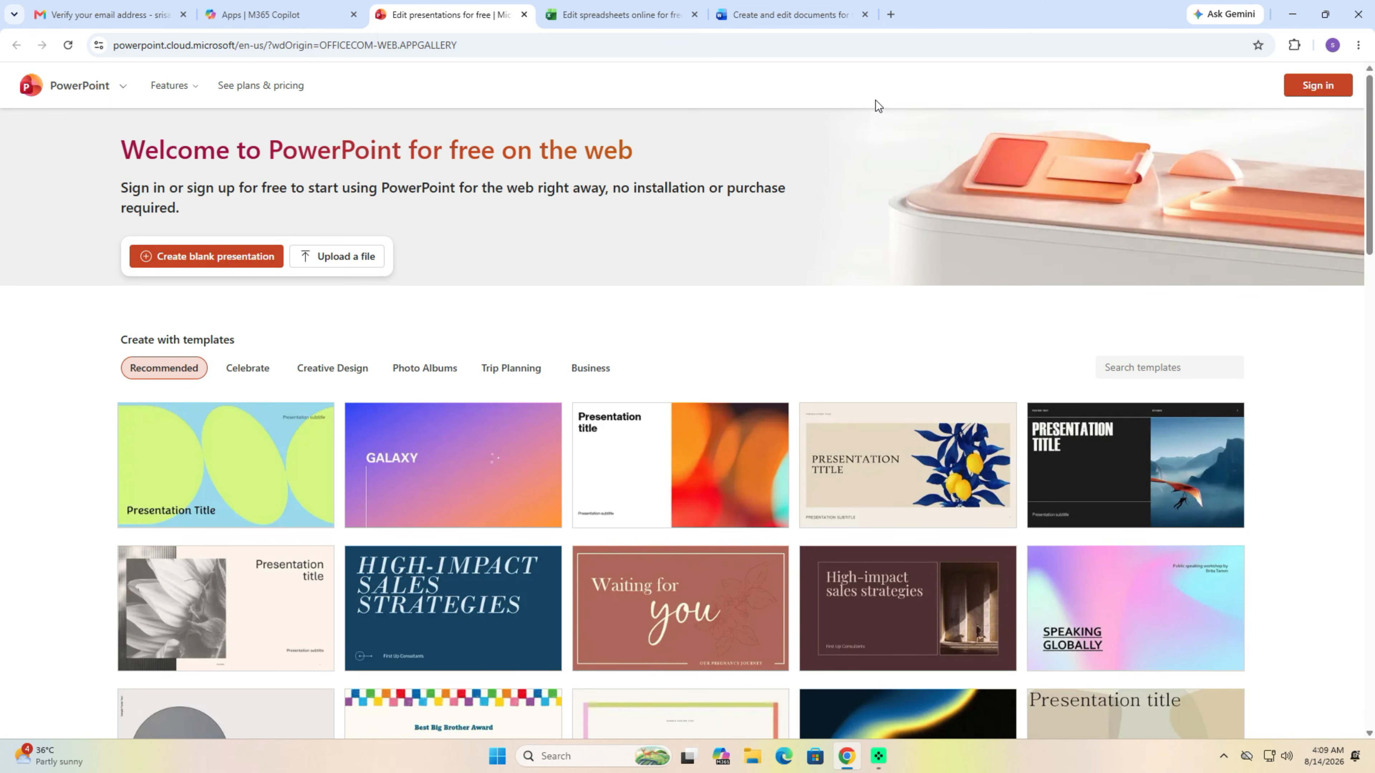
{"action": "left_click", "coordinate": [827, 20]}
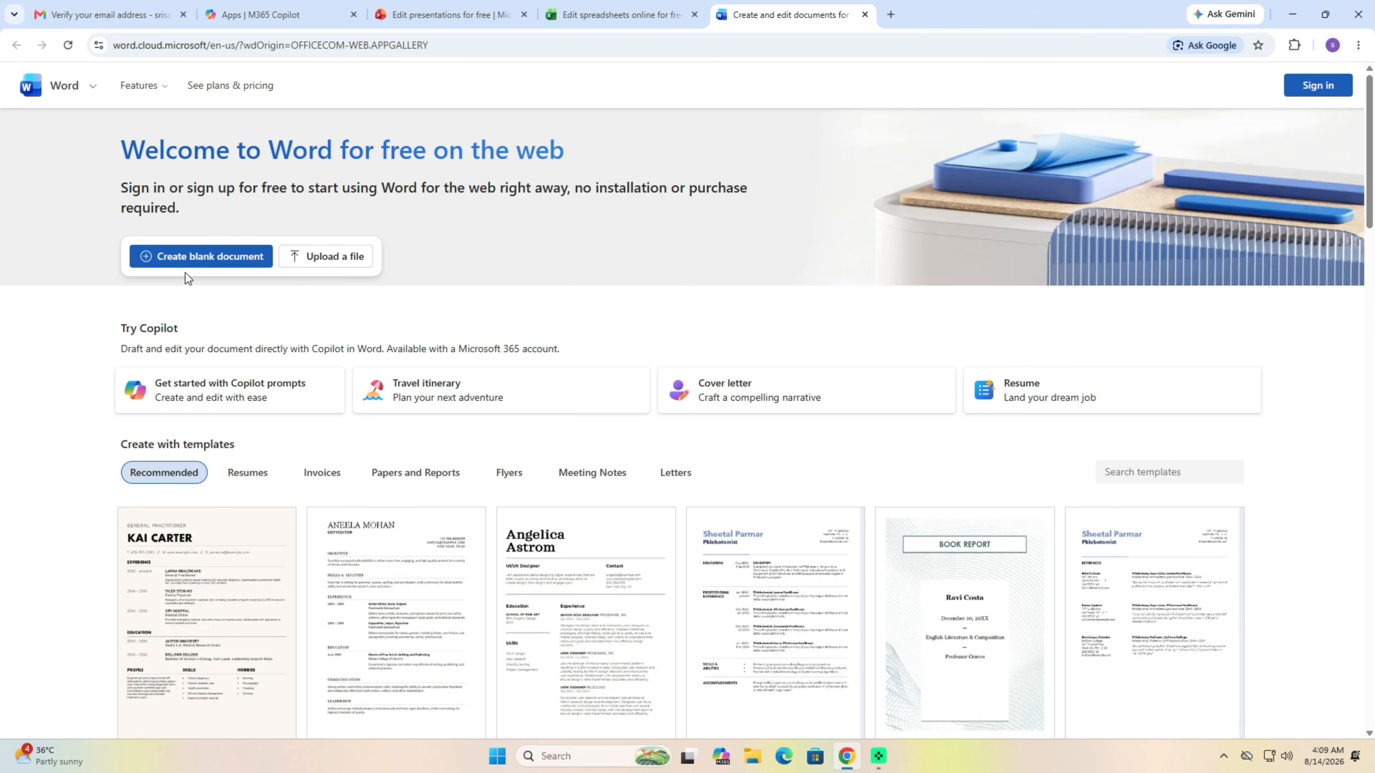
{"action": "left_click", "coordinate": [189, 260]}
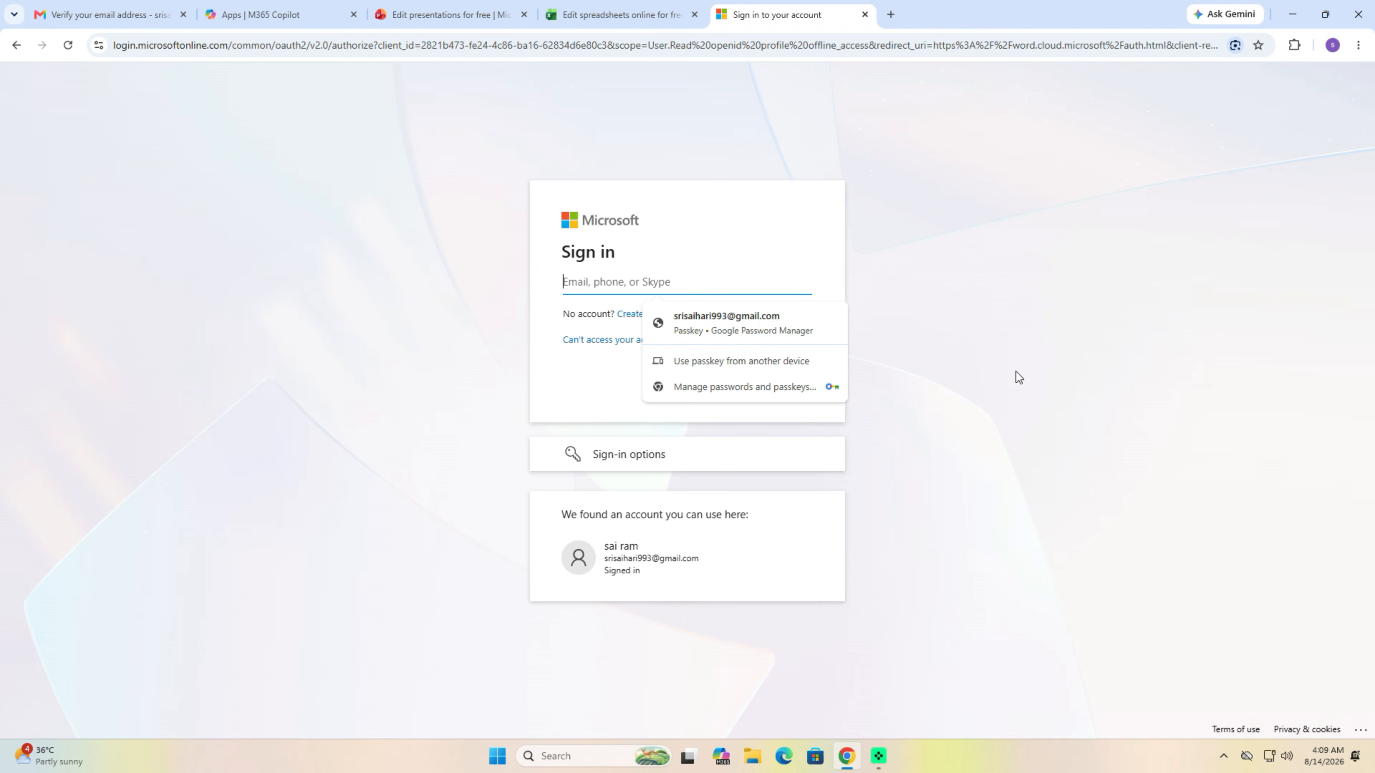
- Sign in with the existing account so the blank Document.docx opens in Word for the web
{"action": "left_click", "coordinate": [627, 551]}
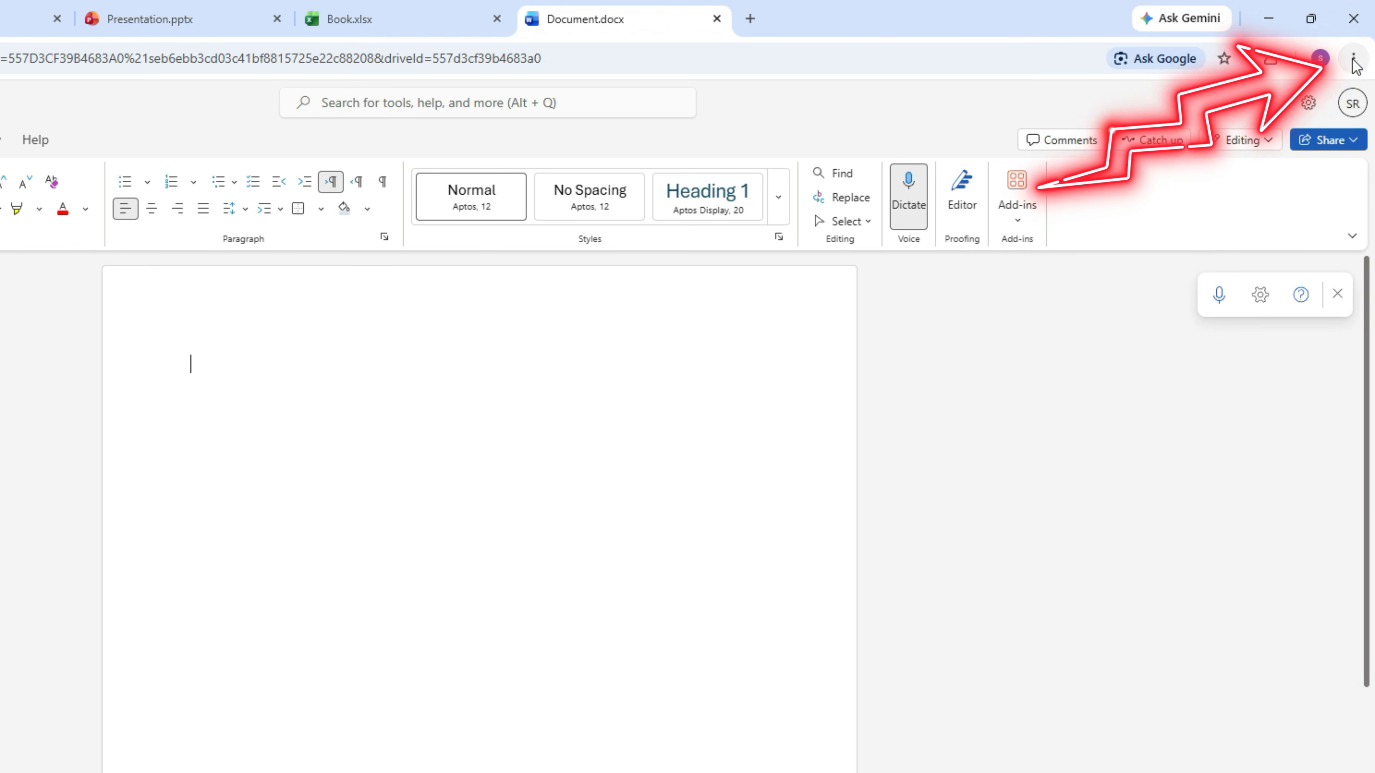
{"action": "left_click", "coordinate": [1353, 59]}
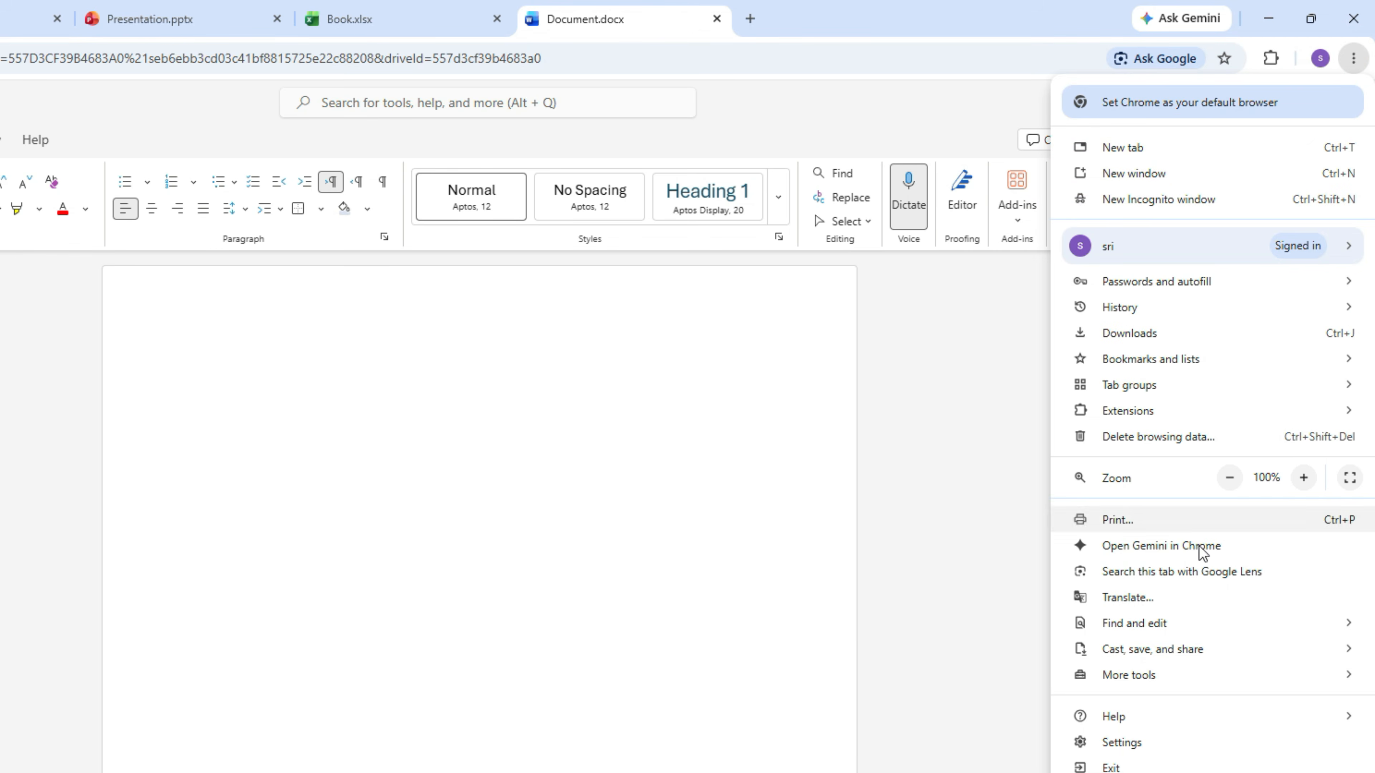
- Install the Word for the web page as a Chrome app and close its new window
{"action": "mouse_move", "coordinate": [1194, 648]}
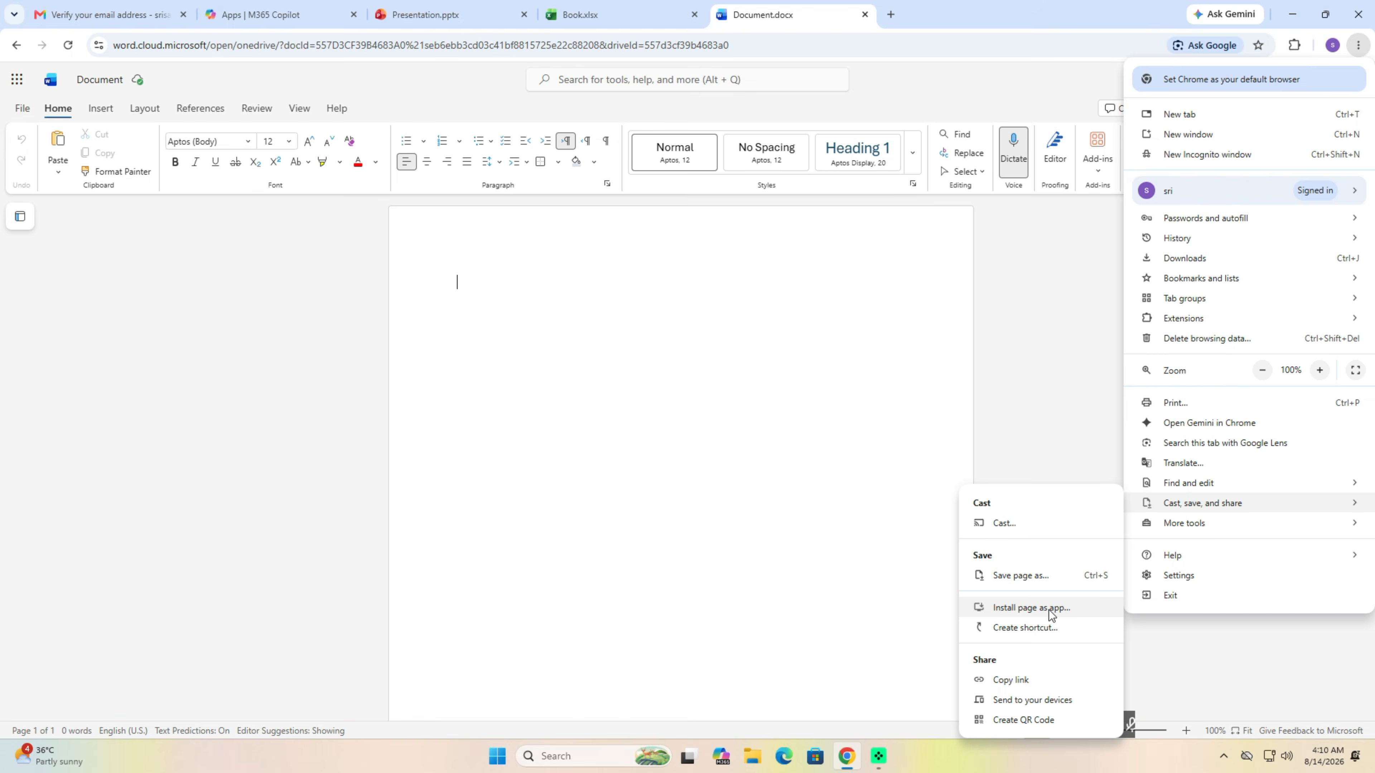
{"action": "left_click", "coordinate": [956, 563]}
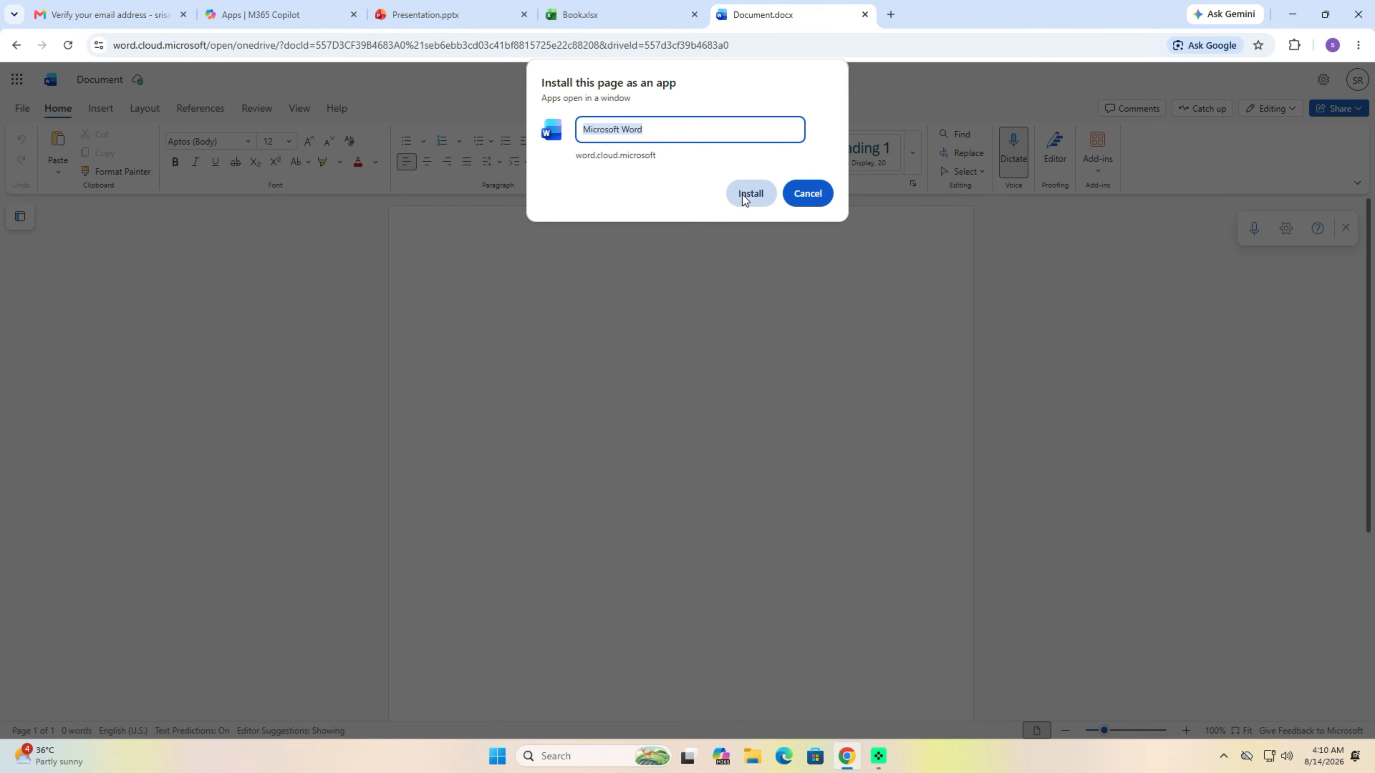
{"action": "left_click", "coordinate": [750, 194]}
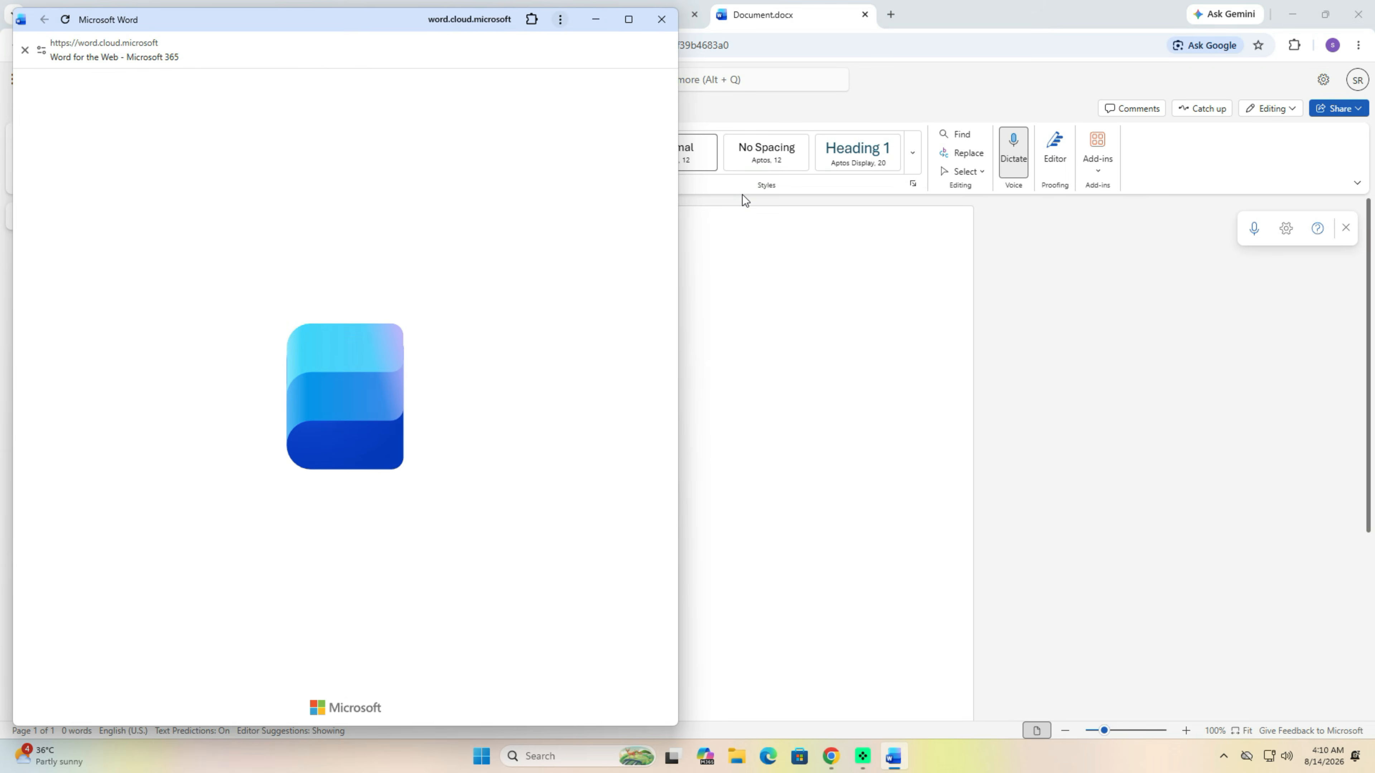
{"action": "left_click", "coordinate": [656, 28]}
- Install the Excel for the web page as a Chrome app and close its window
{"action": "left_click", "coordinate": [1292, 14]}
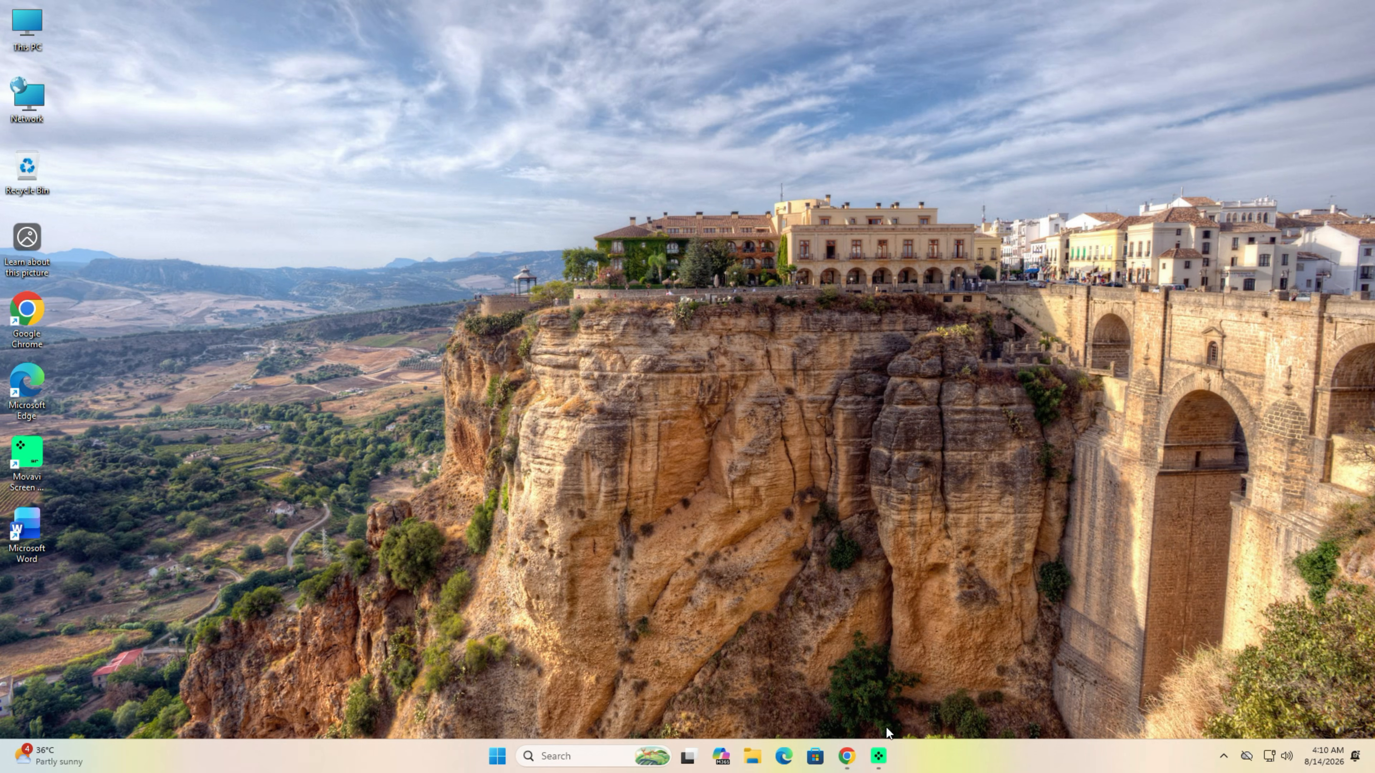
{"action": "left_click", "coordinate": [846, 756]}
{"action": "left_click", "coordinate": [600, 15]}
{"action": "left_click", "coordinate": [1359, 45]}
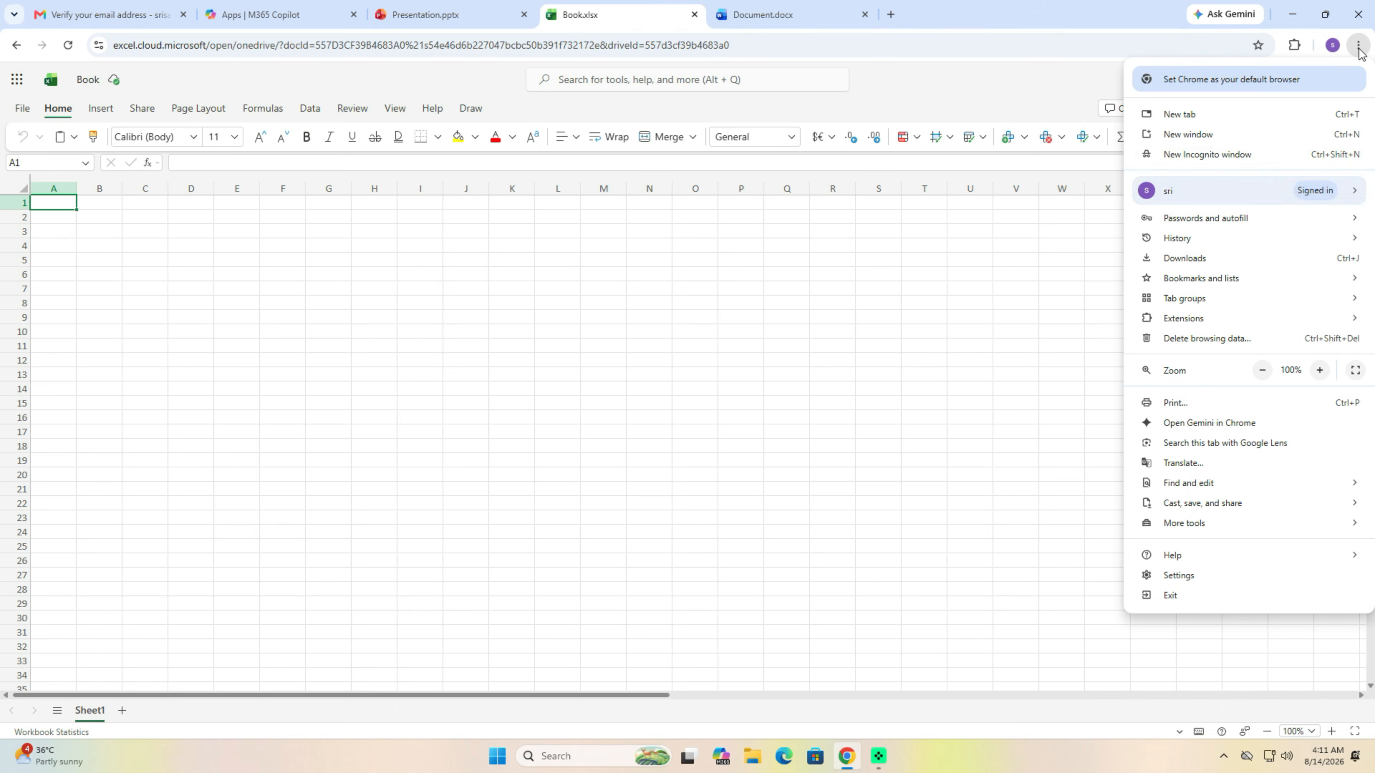
{"action": "mouse_move", "coordinate": [1201, 503]}
{"action": "left_click", "coordinate": [1022, 611]}
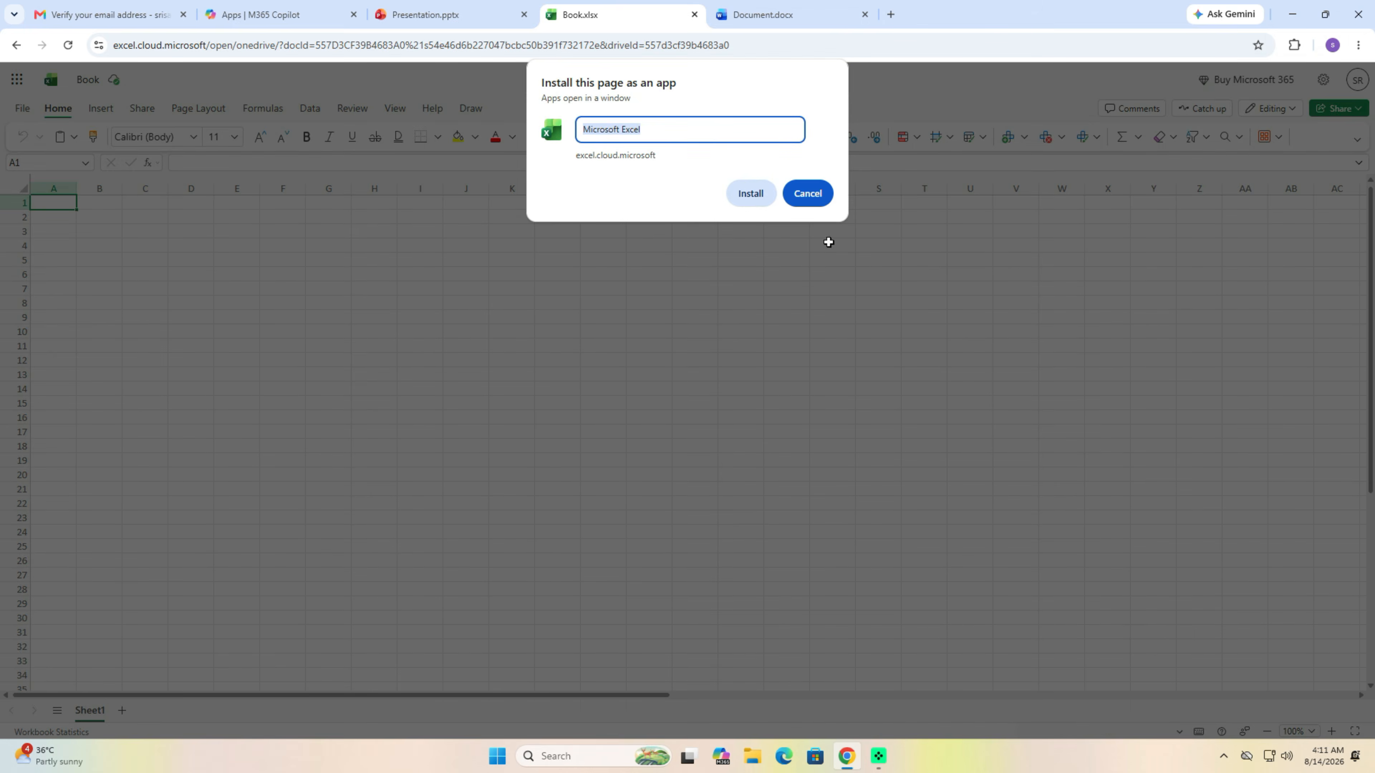
{"action": "left_click", "coordinate": [750, 193]}
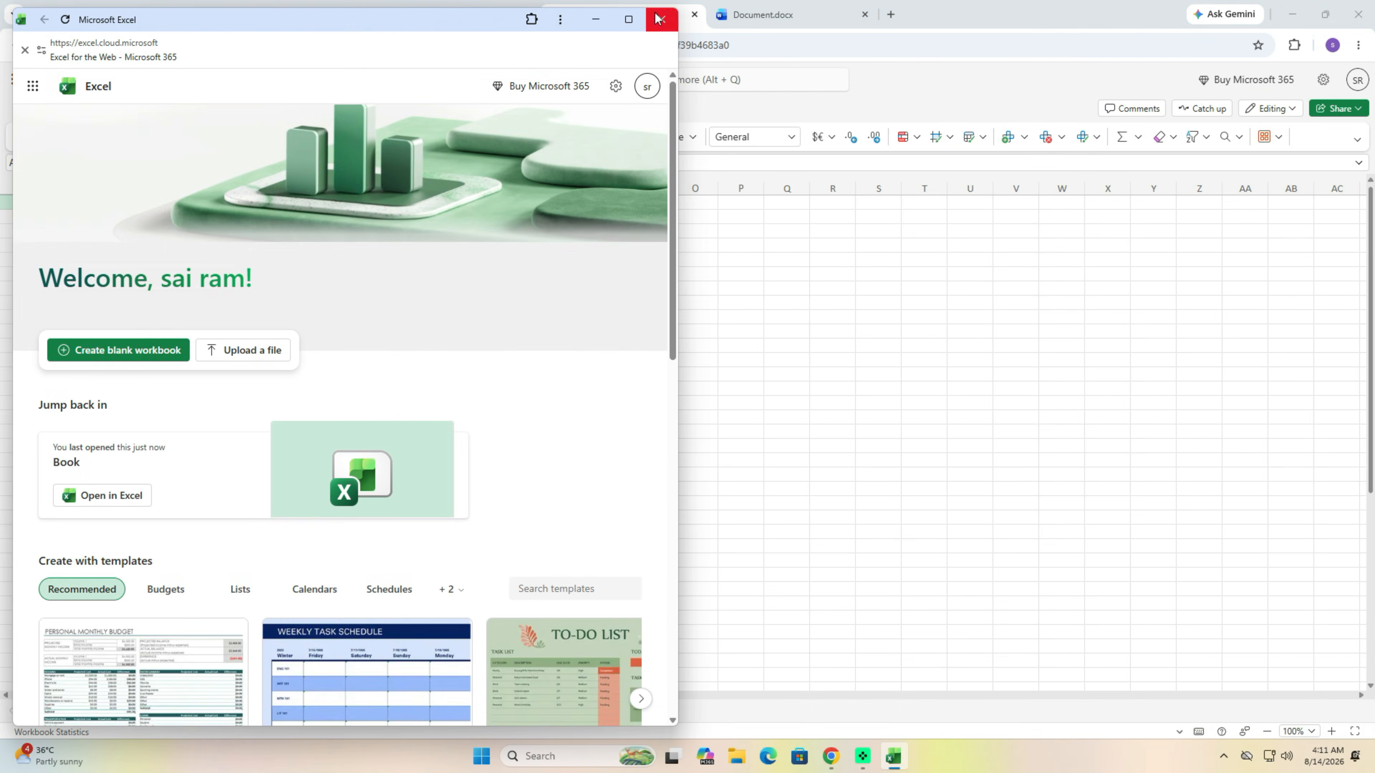
{"action": "left_click", "coordinate": [659, 19]}
- Install the PowerPoint for the web page as a Chrome app, then close the browser
{"action": "left_click", "coordinate": [1359, 45]}
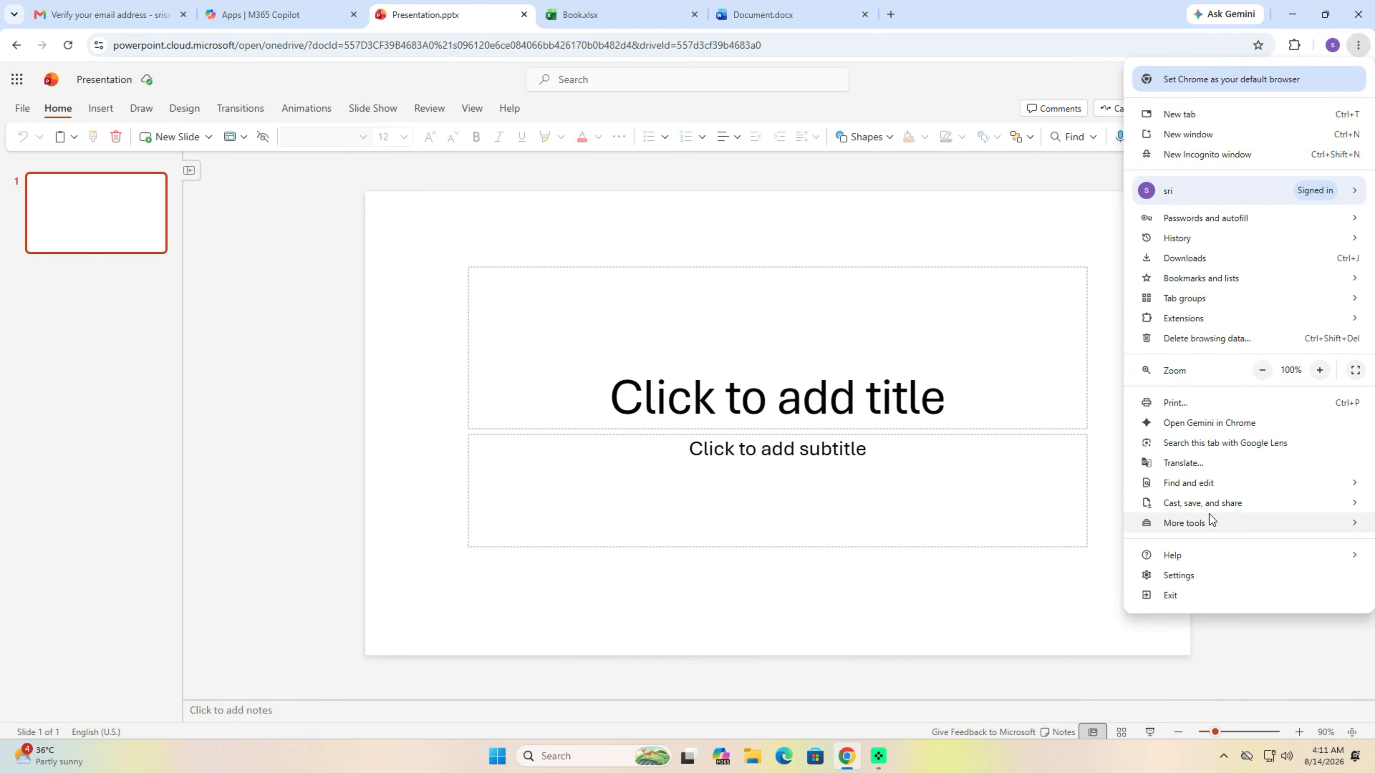
{"action": "mouse_move", "coordinate": [1115, 511]}
{"action": "left_click", "coordinate": [1054, 613]}
{"action": "left_click", "coordinate": [754, 190]}
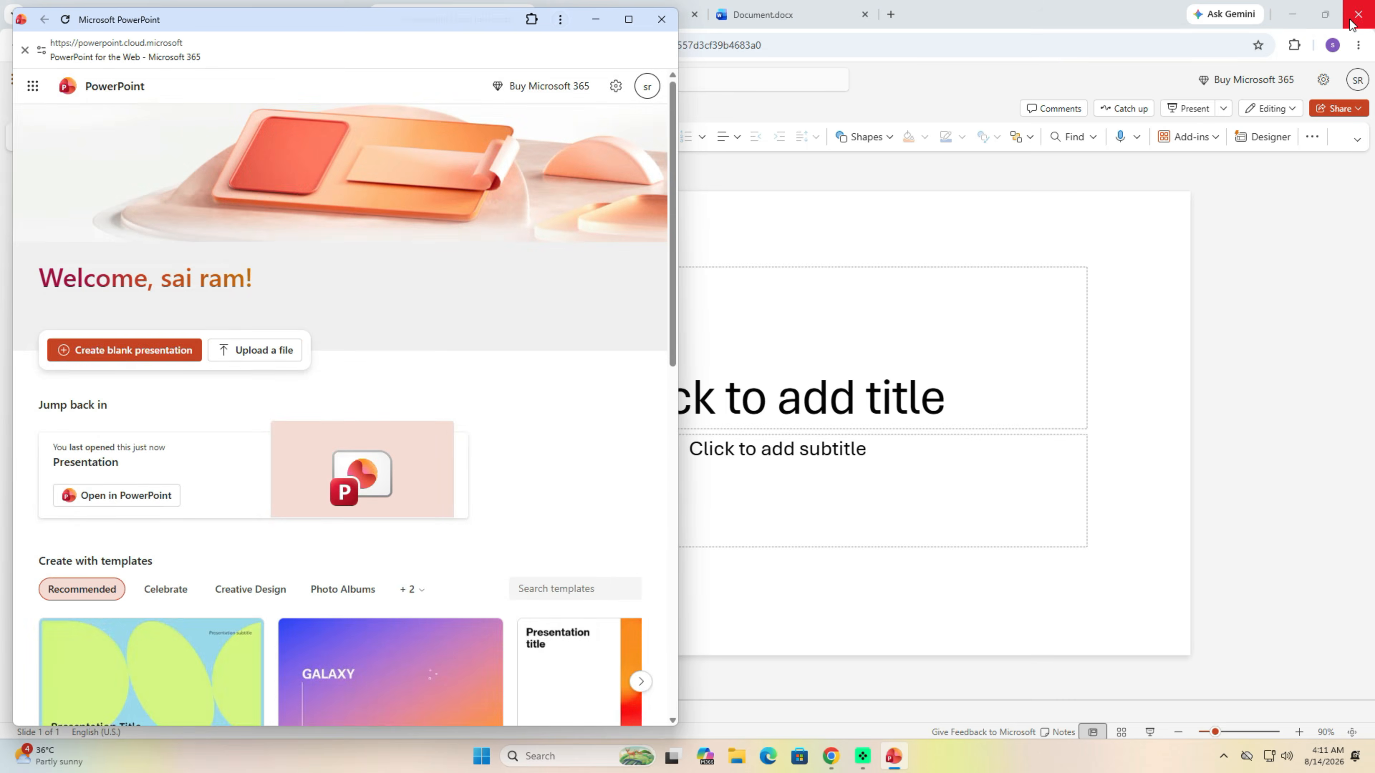
{"action": "left_click", "coordinate": [1358, 14]}
- Close the PowerPoint app and launch Word from its desktop shortcut to create a blank document
{"action": "left_click", "coordinate": [662, 19]}
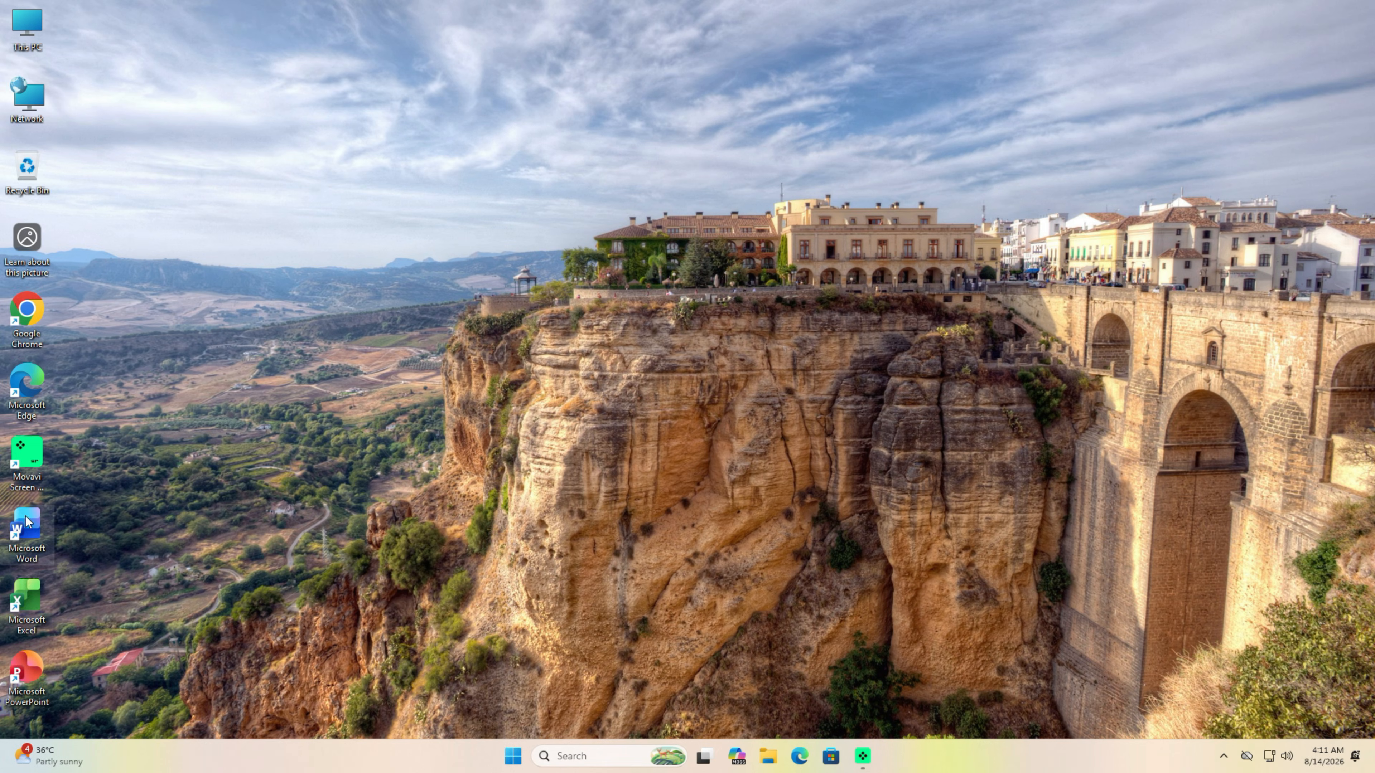
{"action": "double_click", "coordinate": [27, 533]}
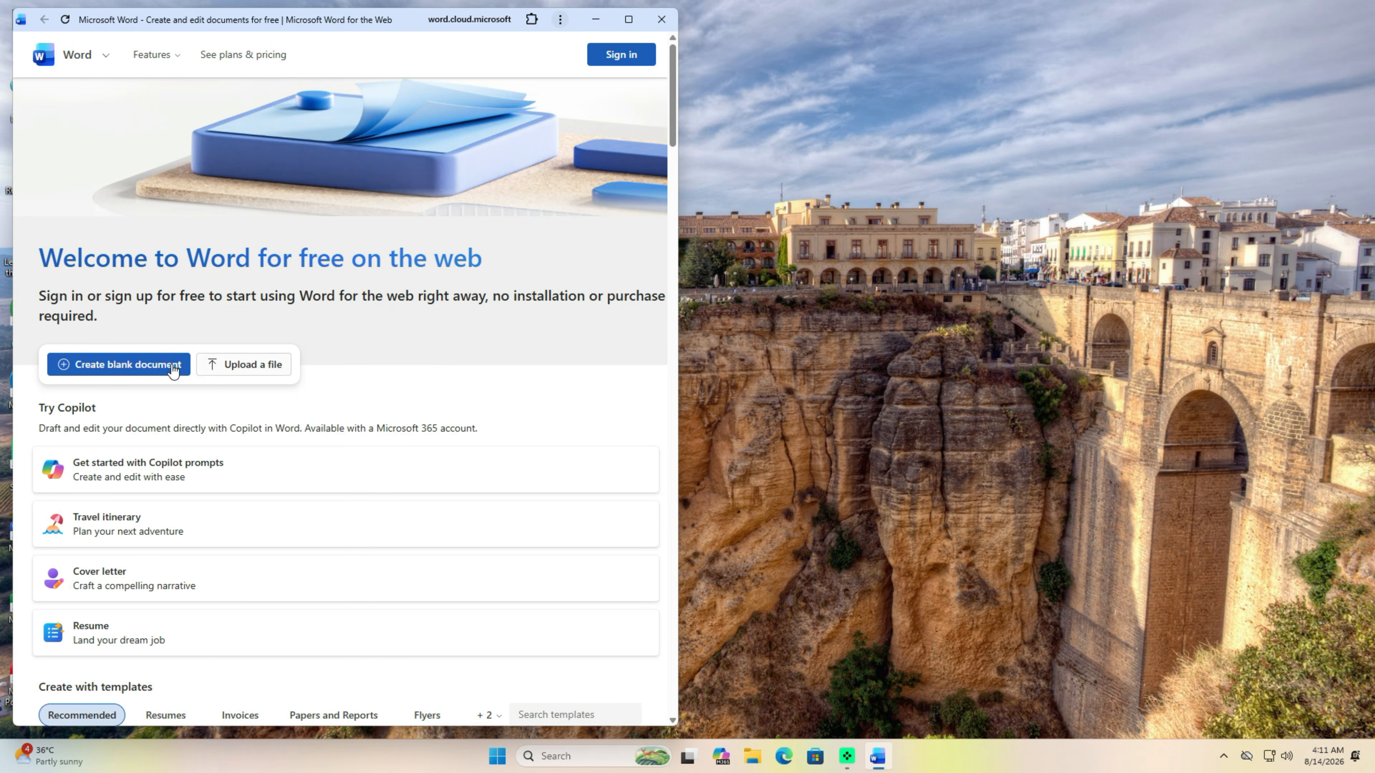
{"action": "left_click", "coordinate": [167, 366]}
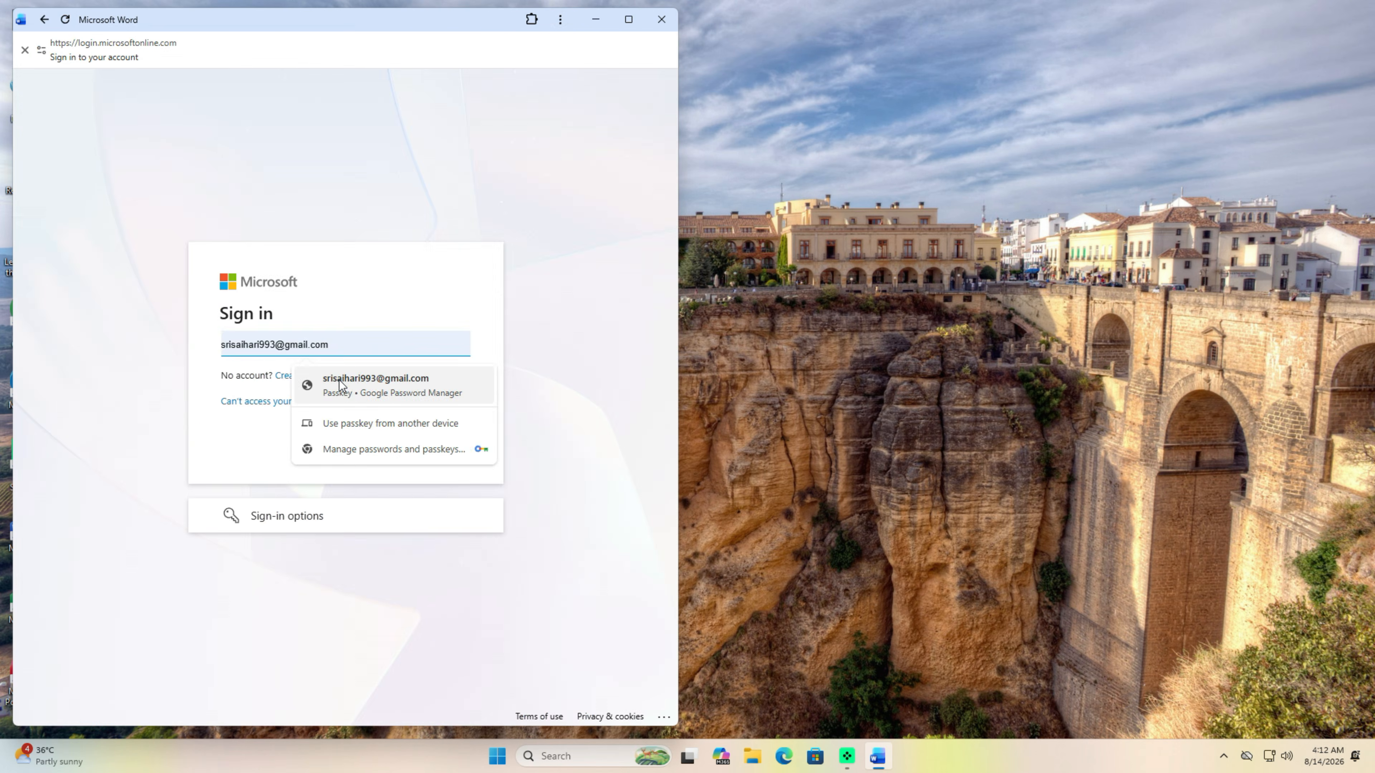
- Sign in with the saved account's PIN, stay signed in, and maximize the Word window
{"action": "left_click", "coordinate": [350, 386]}
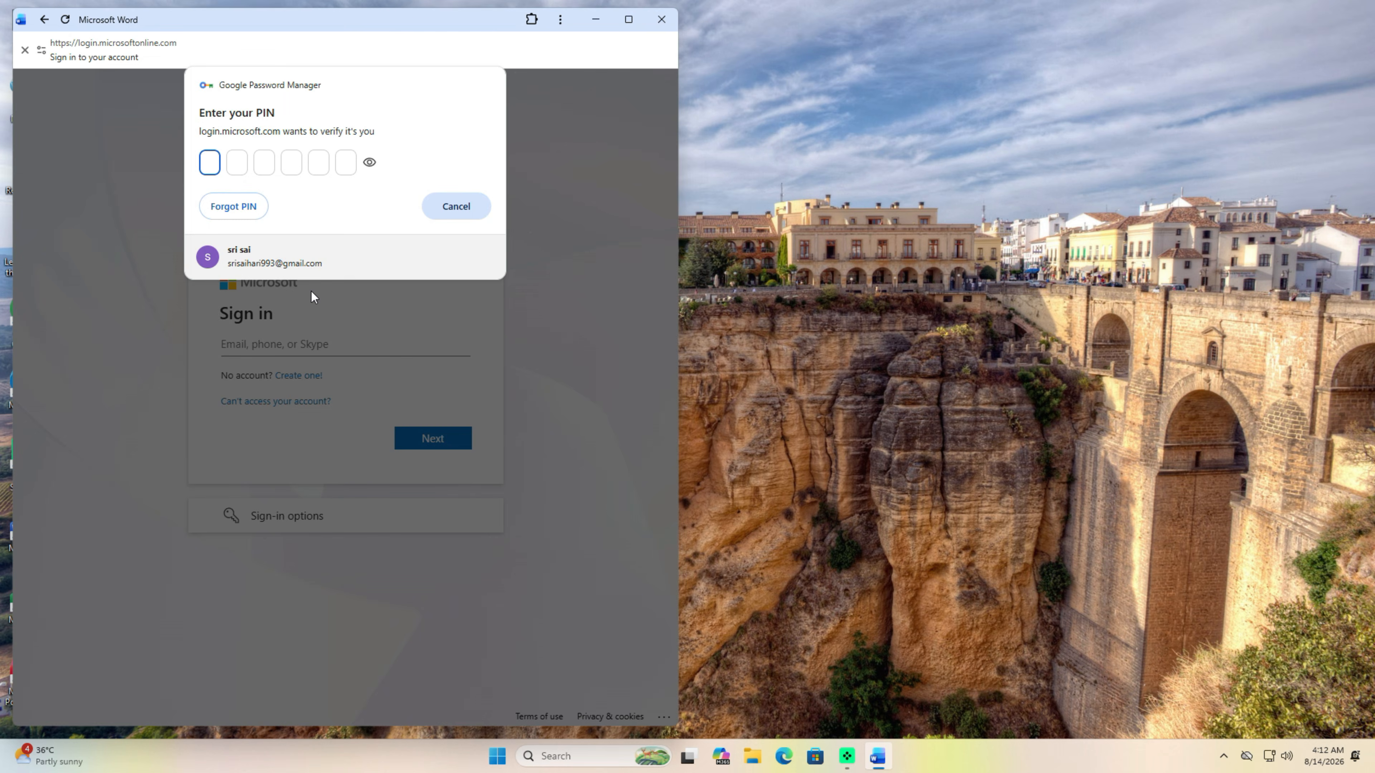
{"action": "type", "text": "••••••"}
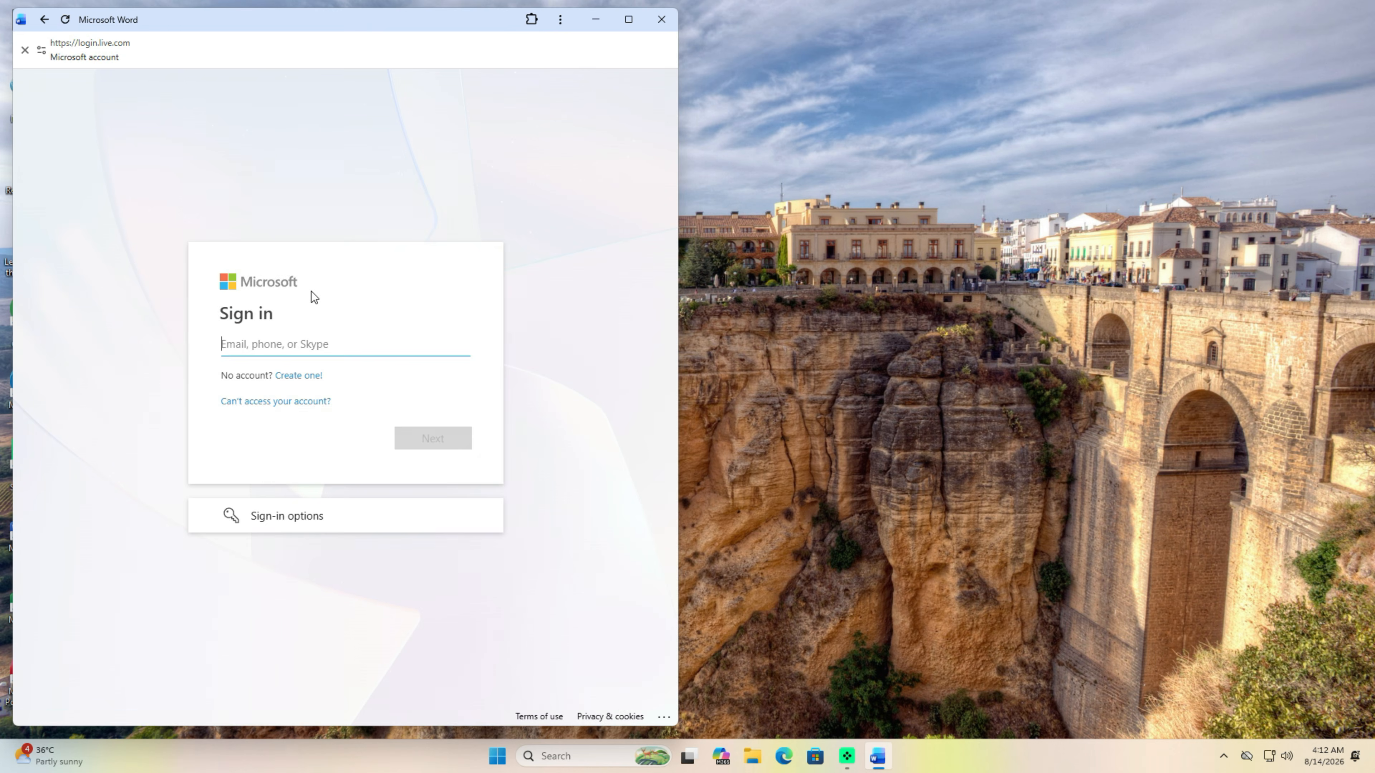
{"action": "left_click", "coordinate": [409, 502]}
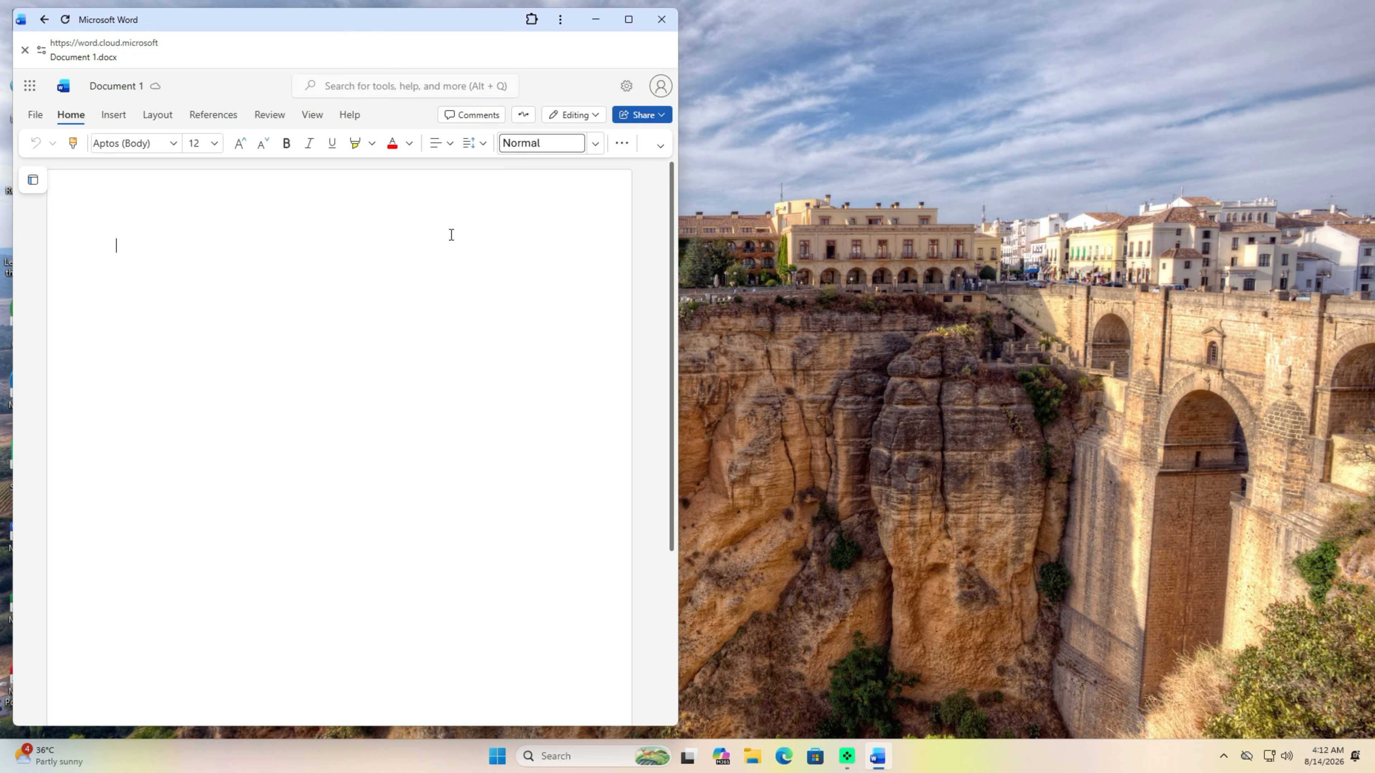
{"action": "left_click", "coordinate": [628, 19]}
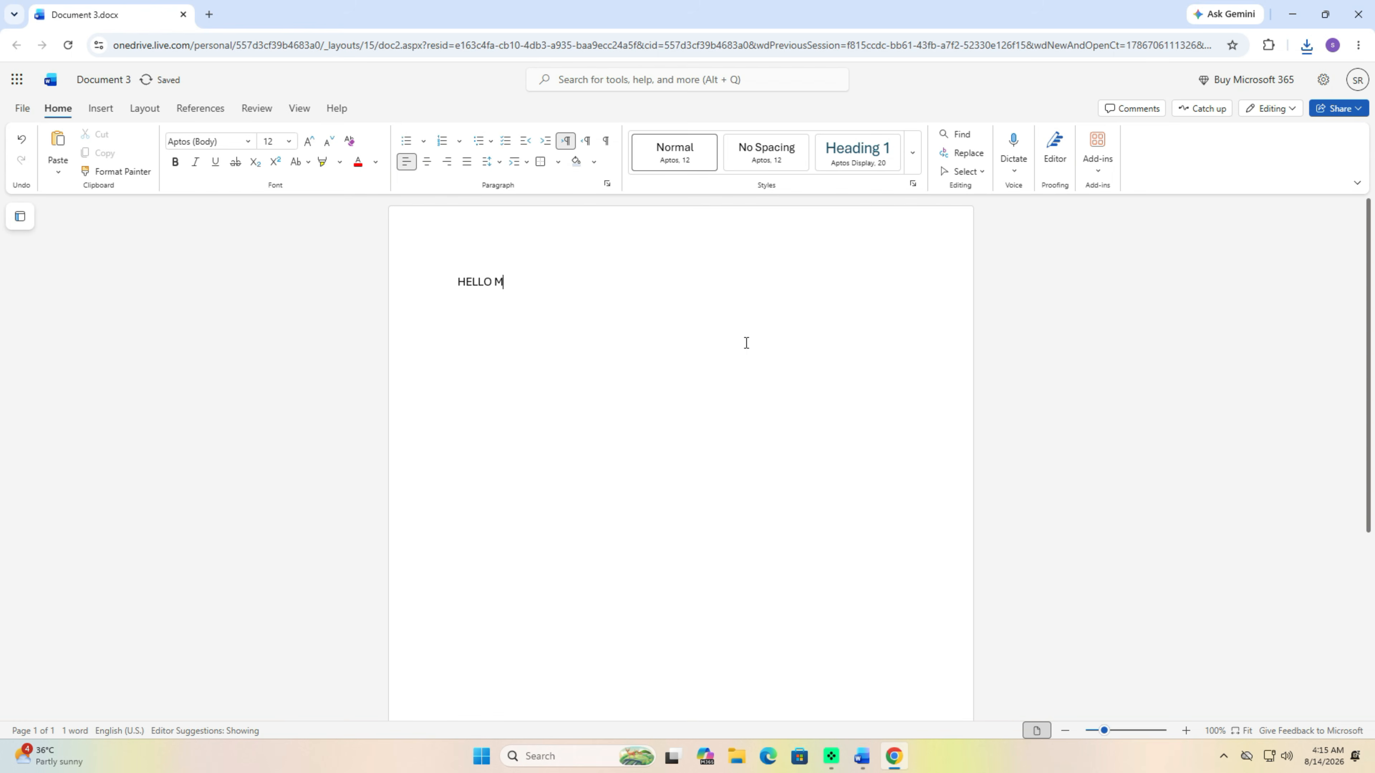
- Complete the line as 'HELLO MAC AND PC PRIME VIDEO' and start renaming Document 3 to 'MAC AND'
{"action": "type", "text": "AC AND PC"}
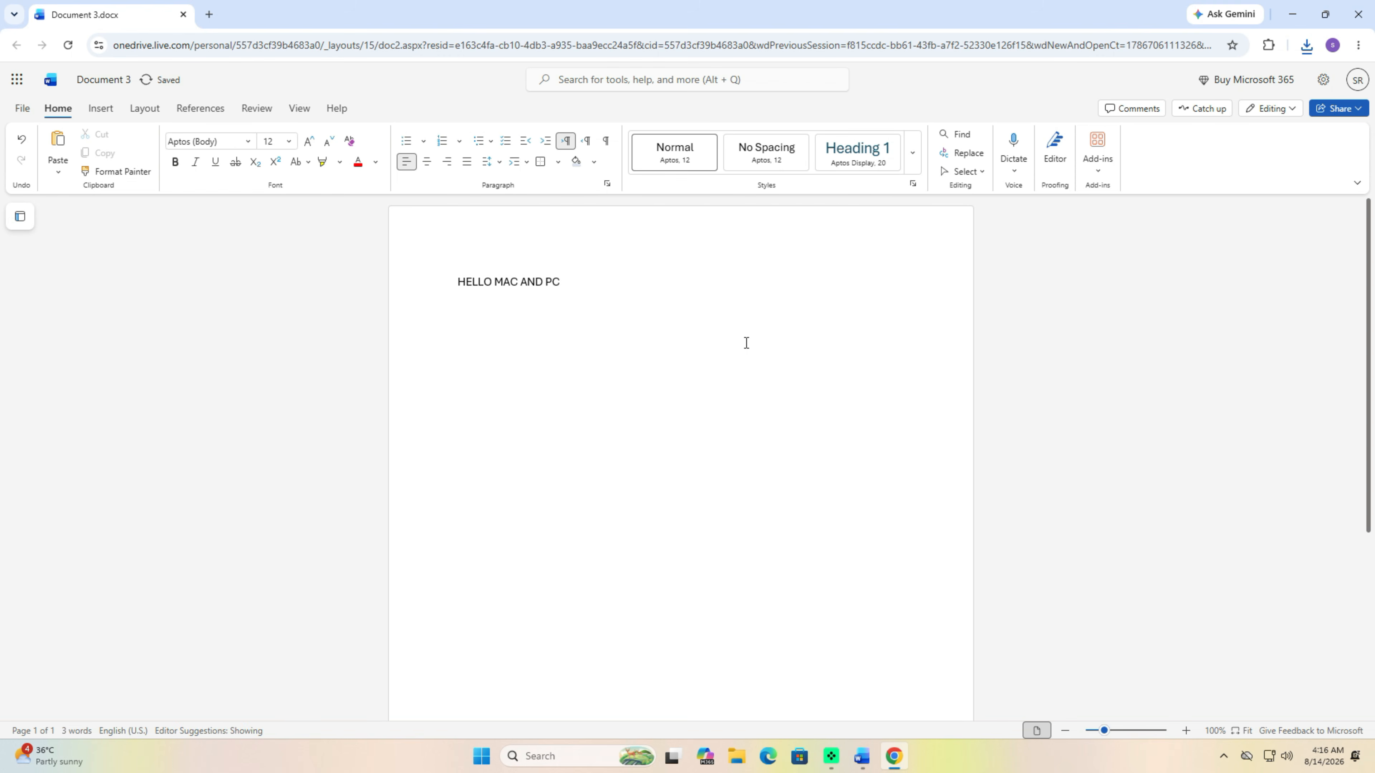
{"action": "type", "text": " PRIME VIDEO"}
{"action": "left_click", "coordinate": [108, 81]}
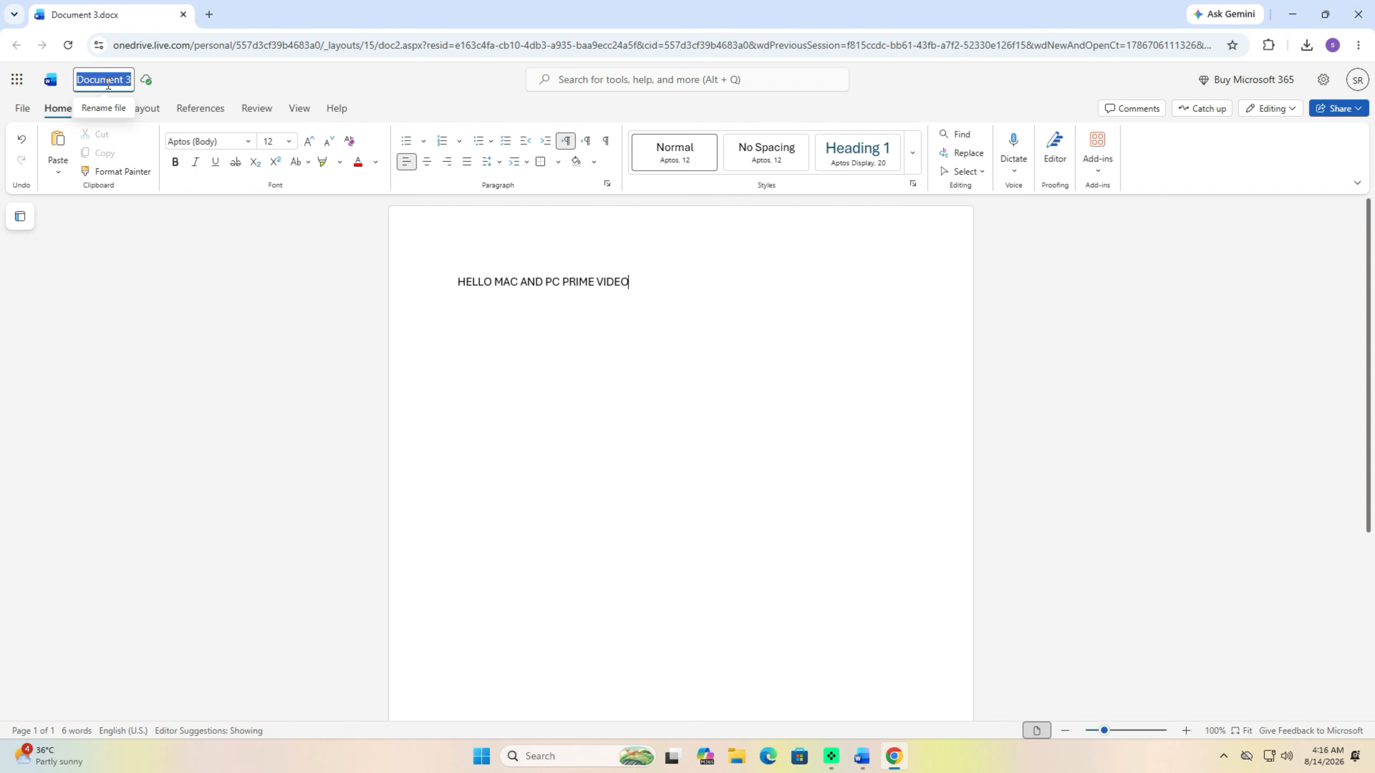
{"action": "type", "text": "MAC"}
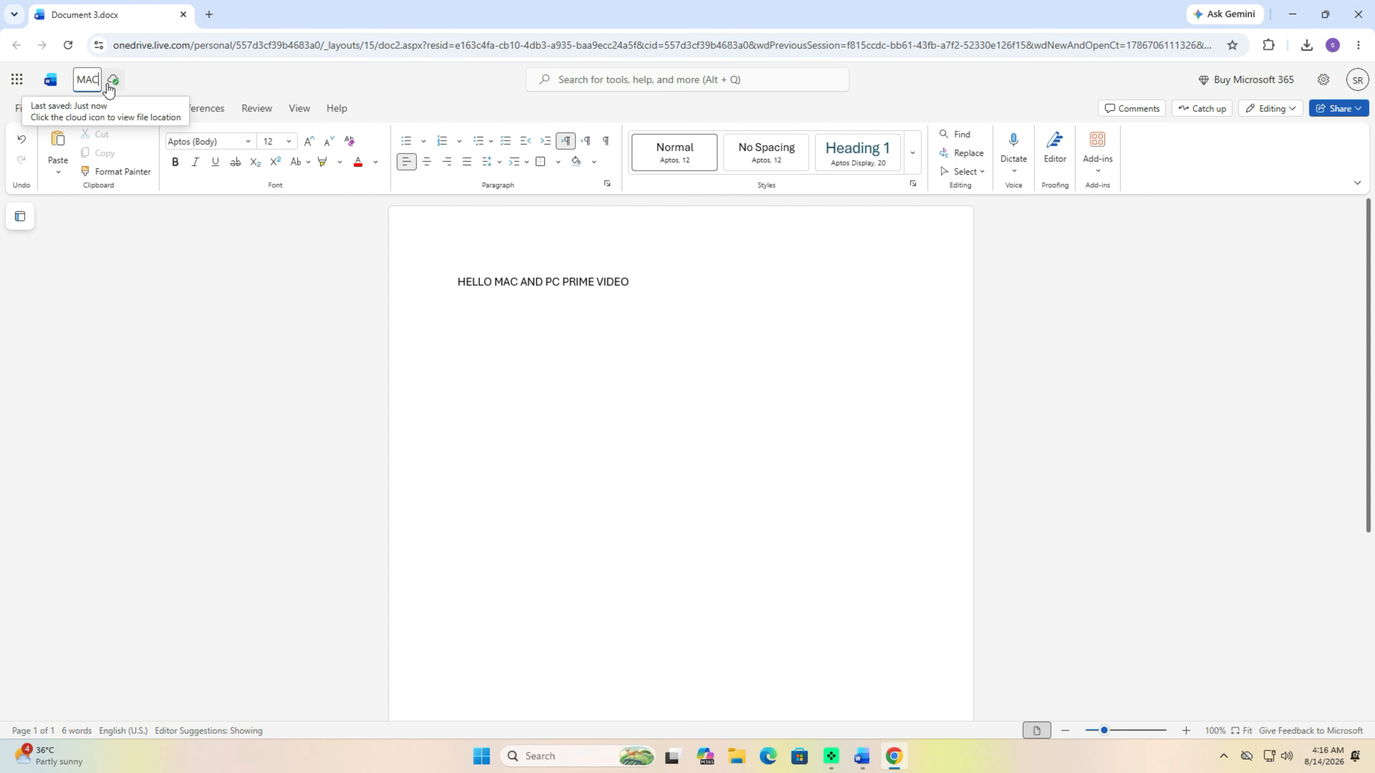
{"action": "type", "text": " AND"}
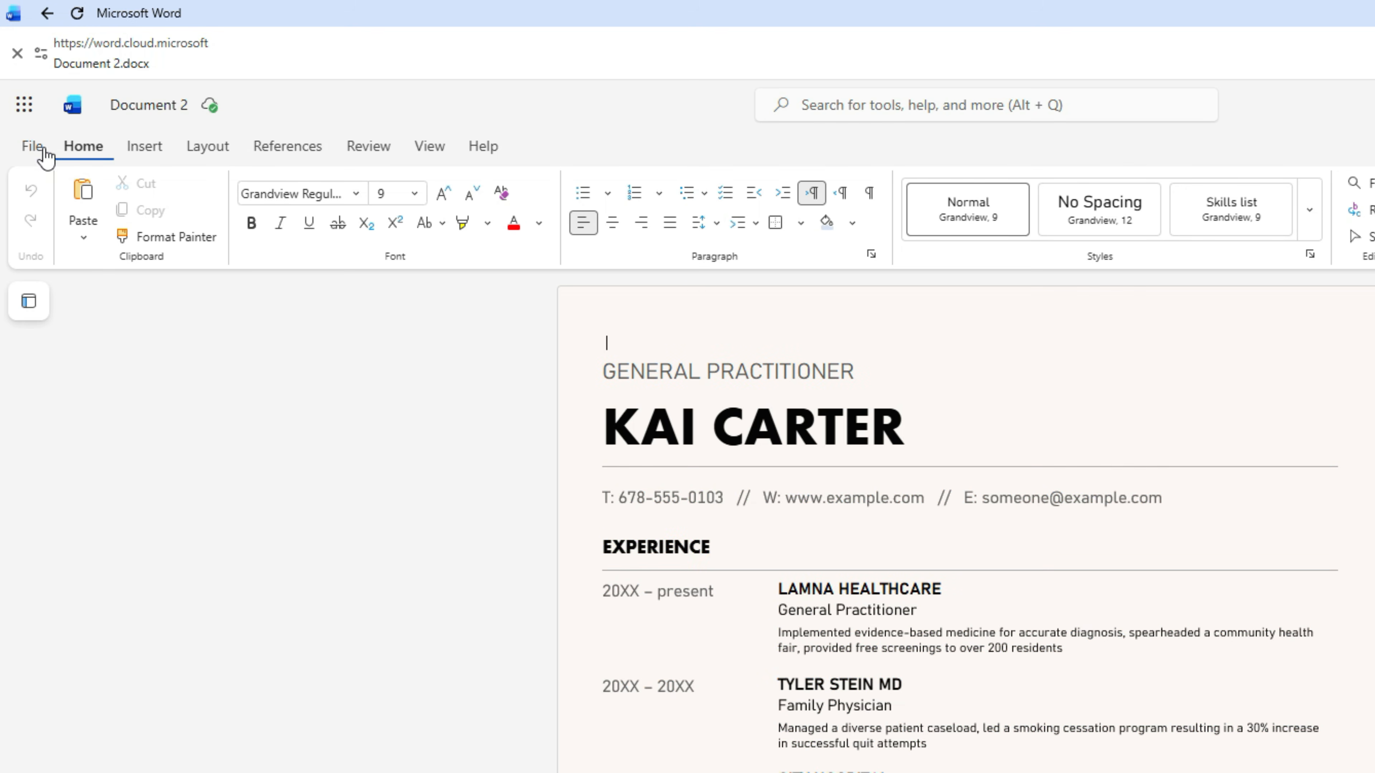
- Export the Document 2 résumé as Document 2.pdf, download it, and open the PDF
{"action": "left_click", "coordinate": [31, 152]}
{"action": "mouse_move", "coordinate": [171, 359]}
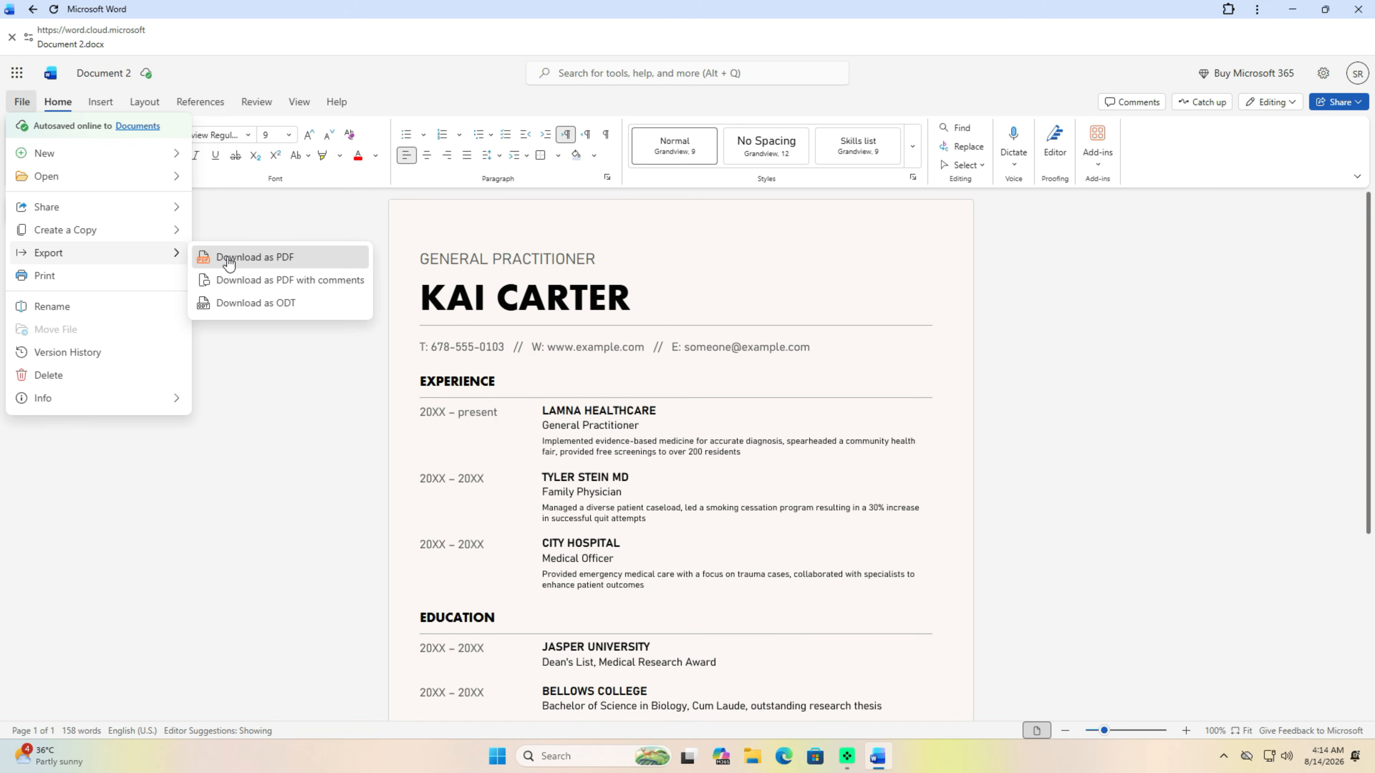
{"action": "left_click", "coordinate": [228, 257]}
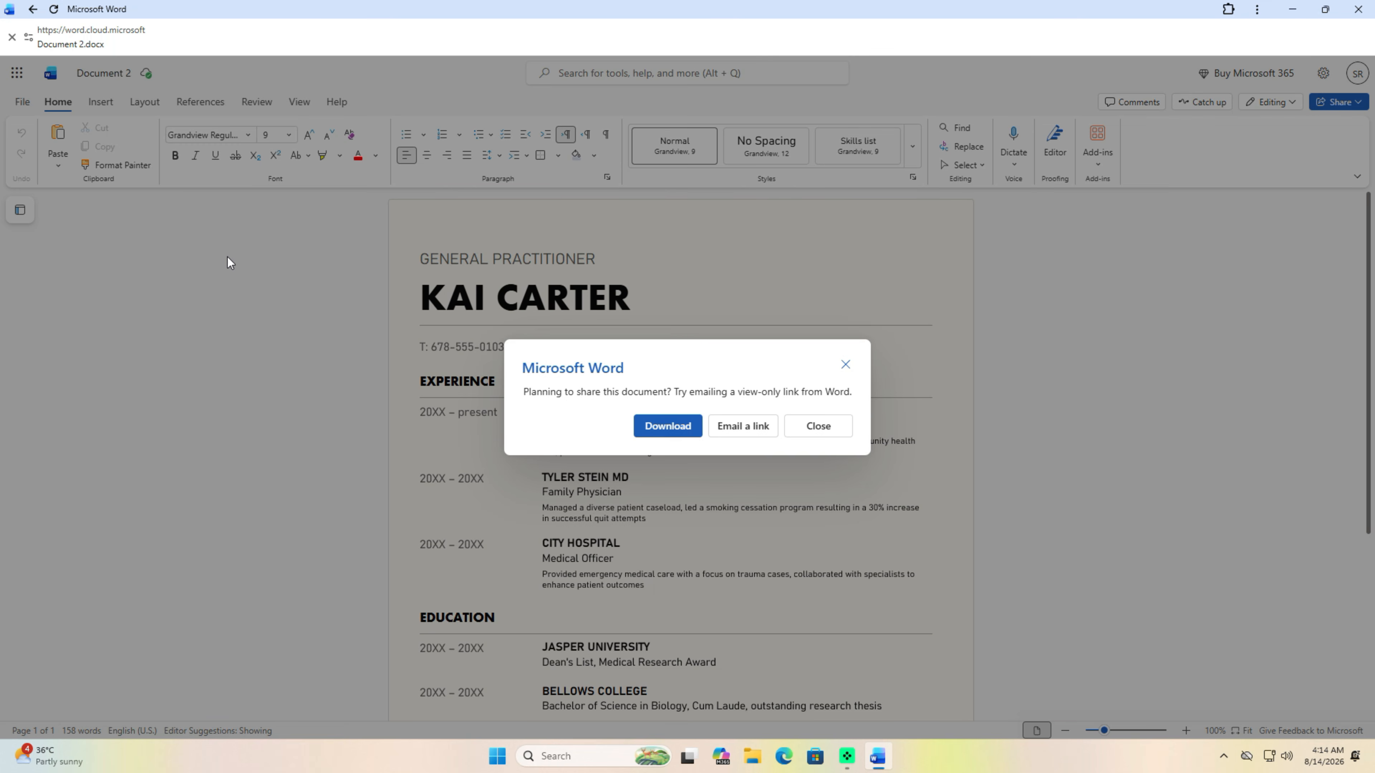
{"action": "left_click", "coordinate": [669, 428]}
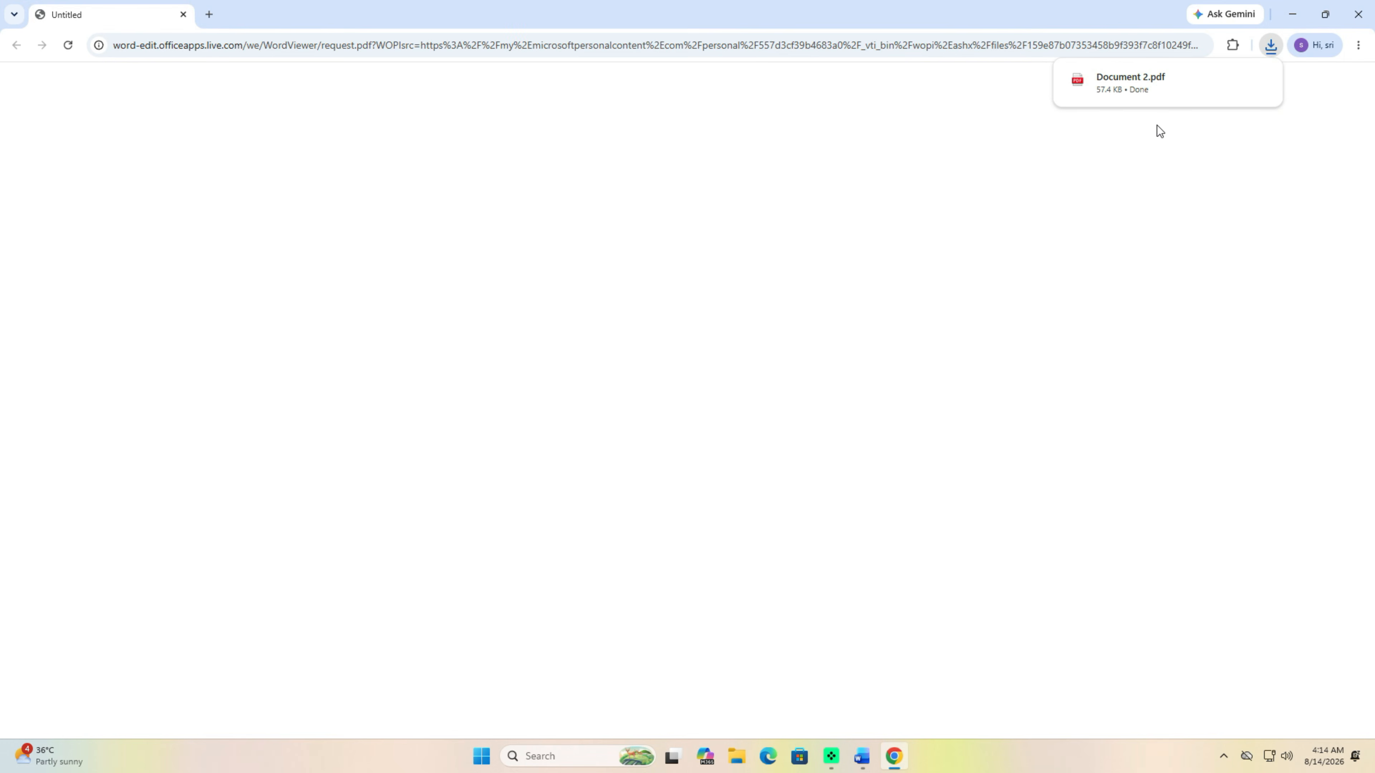
{"action": "left_click", "coordinate": [1130, 88]}
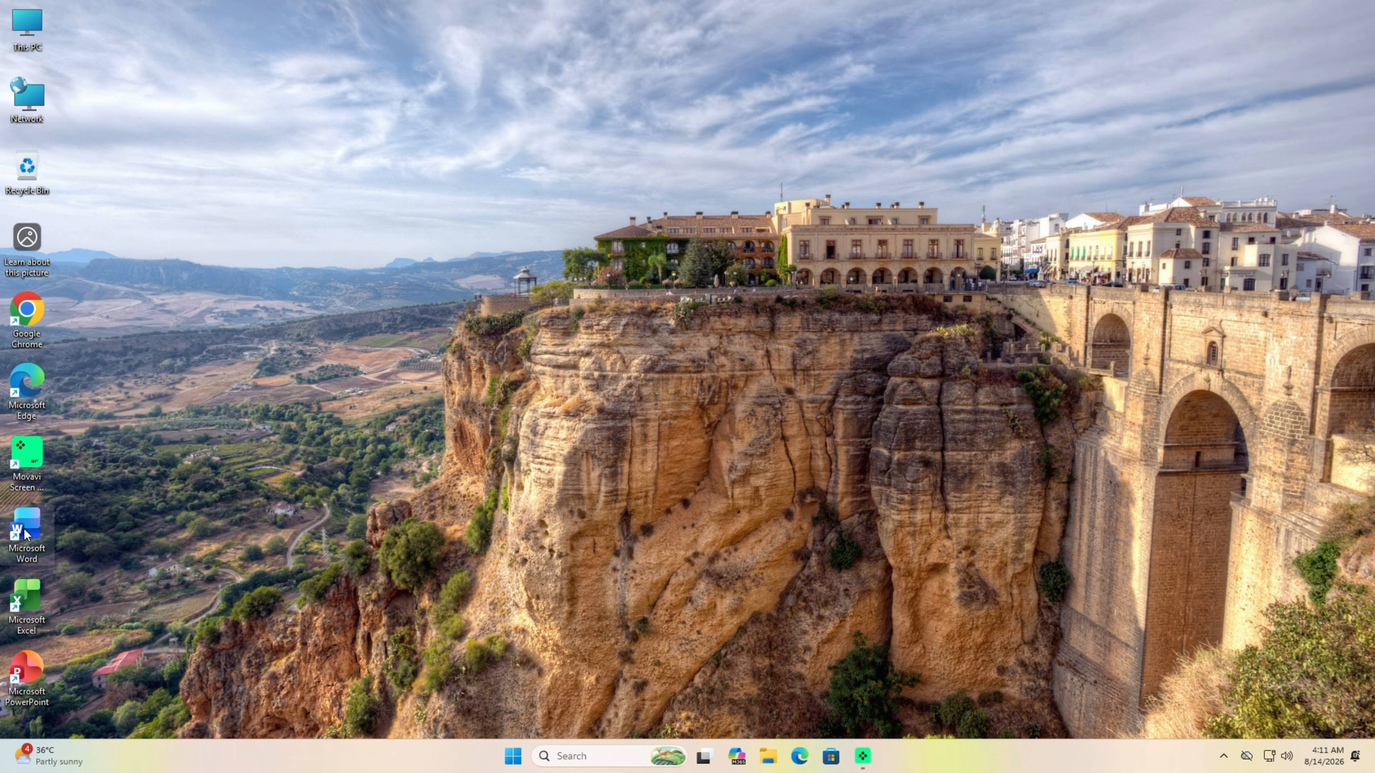
- Launch Word from its desktop shortcut, create a blank document, and maximize the window
{"action": "double_click", "coordinate": [25, 532]}
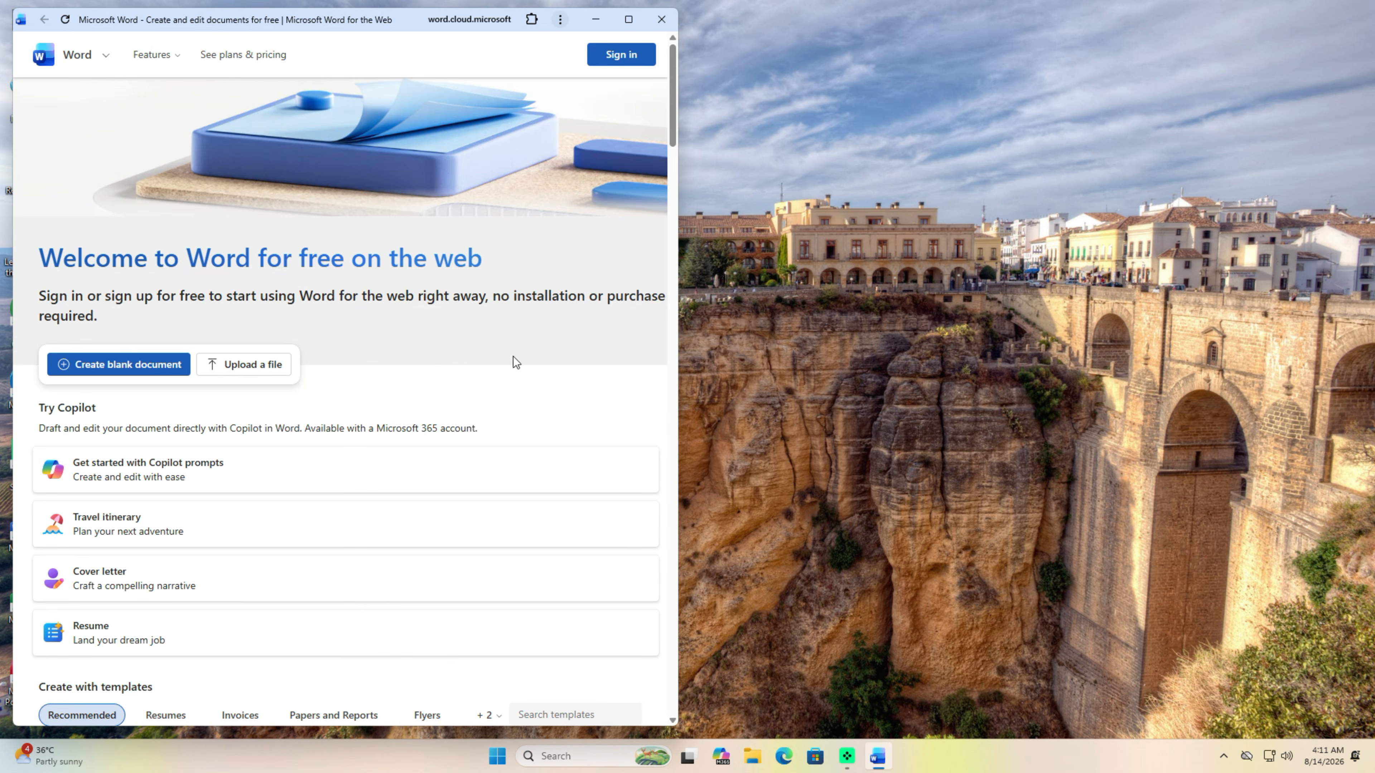
{"action": "left_click", "coordinate": [168, 371]}
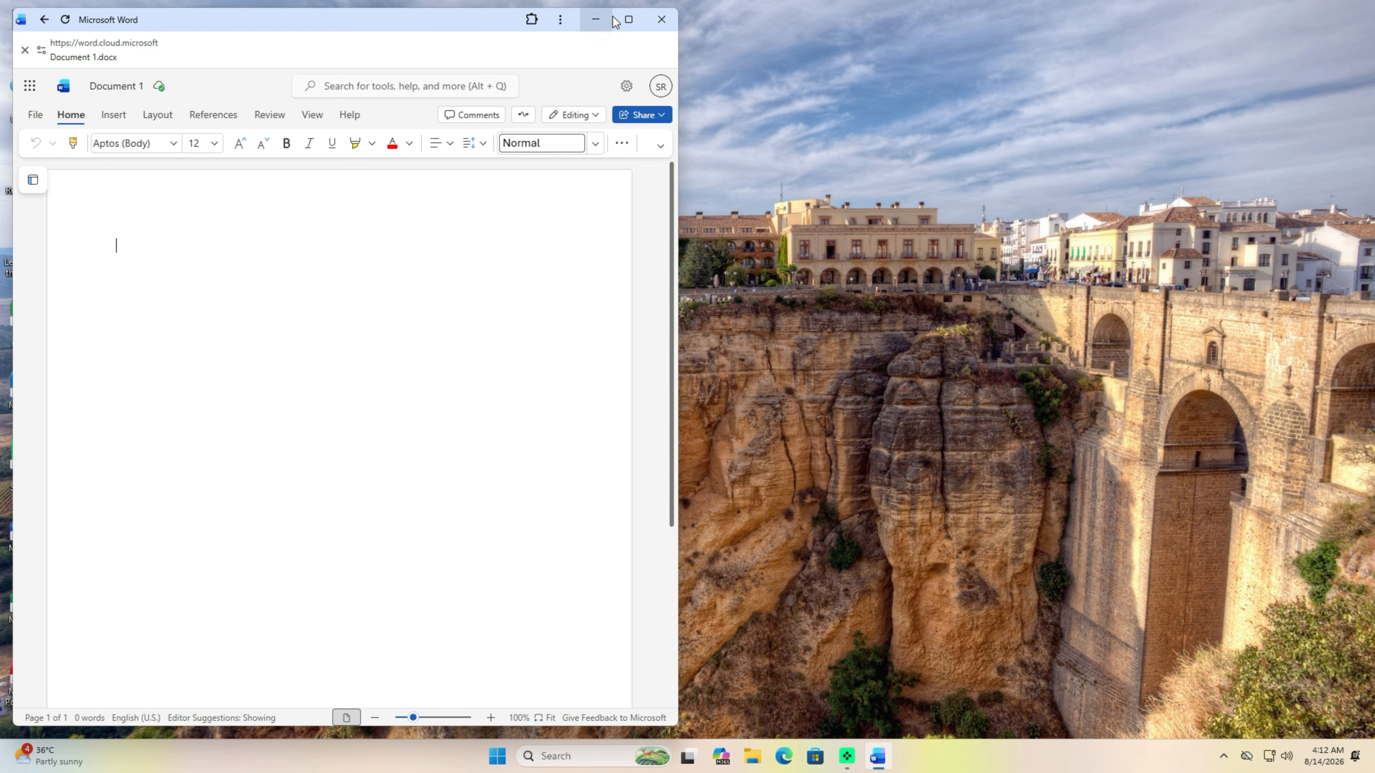
{"action": "left_click", "coordinate": [627, 20]}
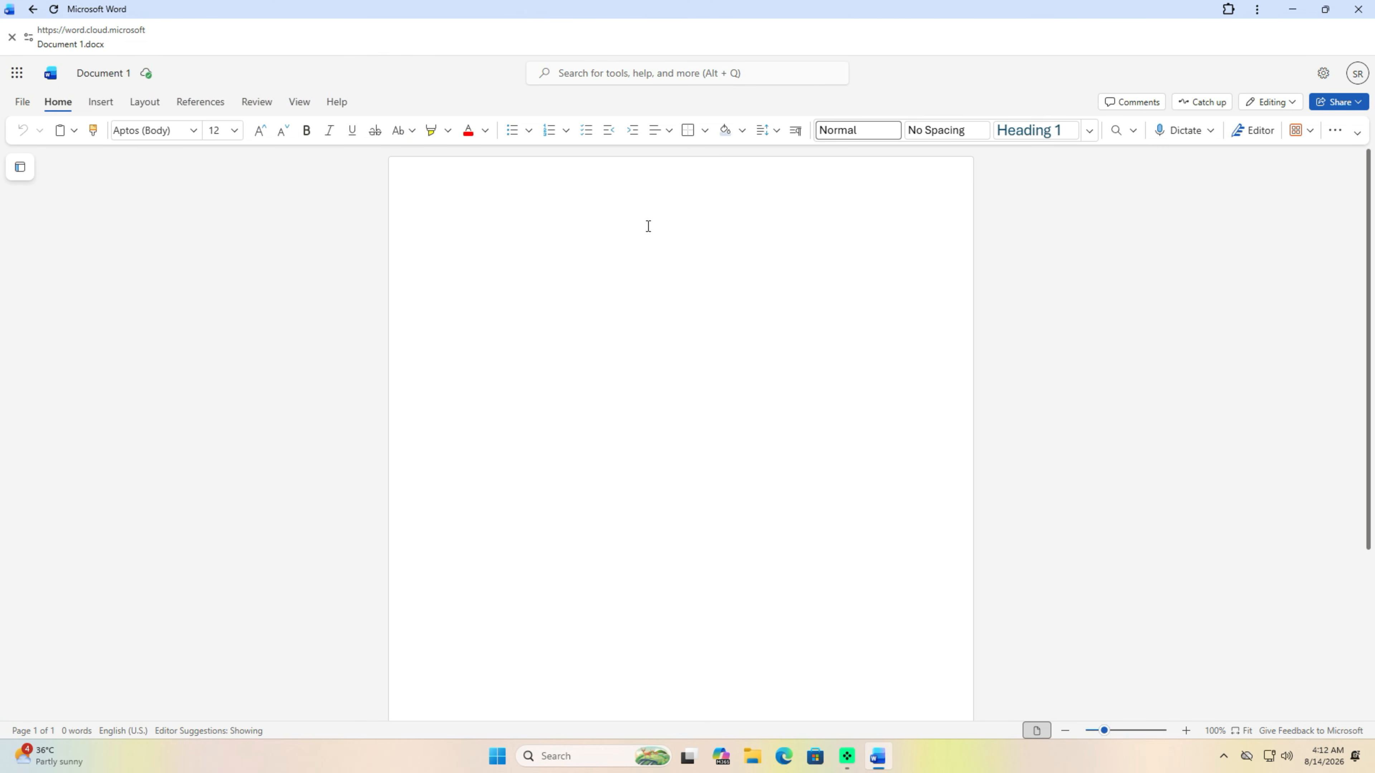
- Start voice dictation, look over the Layout and References tabs, and open the File menu
{"action": "key", "text": "alt+grave"}
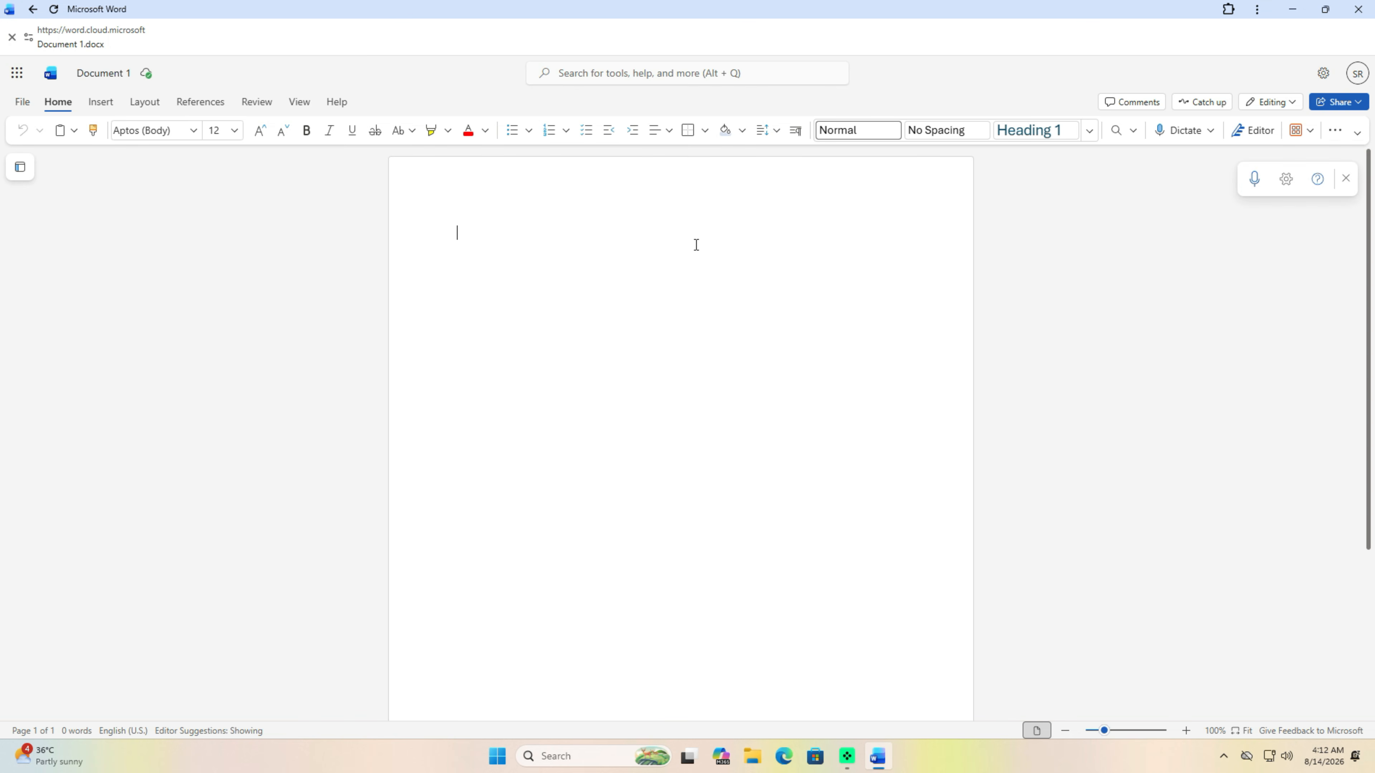
{"action": "left_click", "coordinate": [154, 108]}
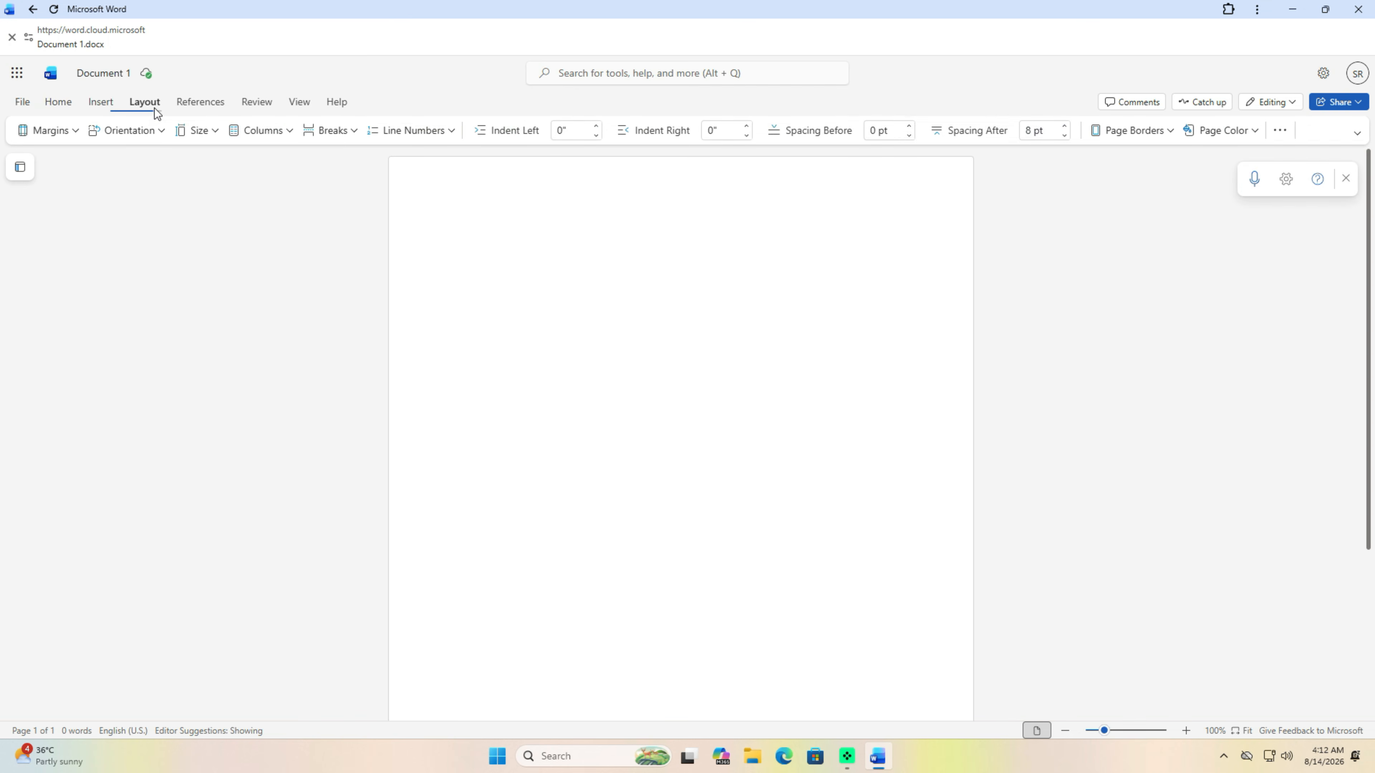
{"action": "left_click", "coordinate": [190, 106]}
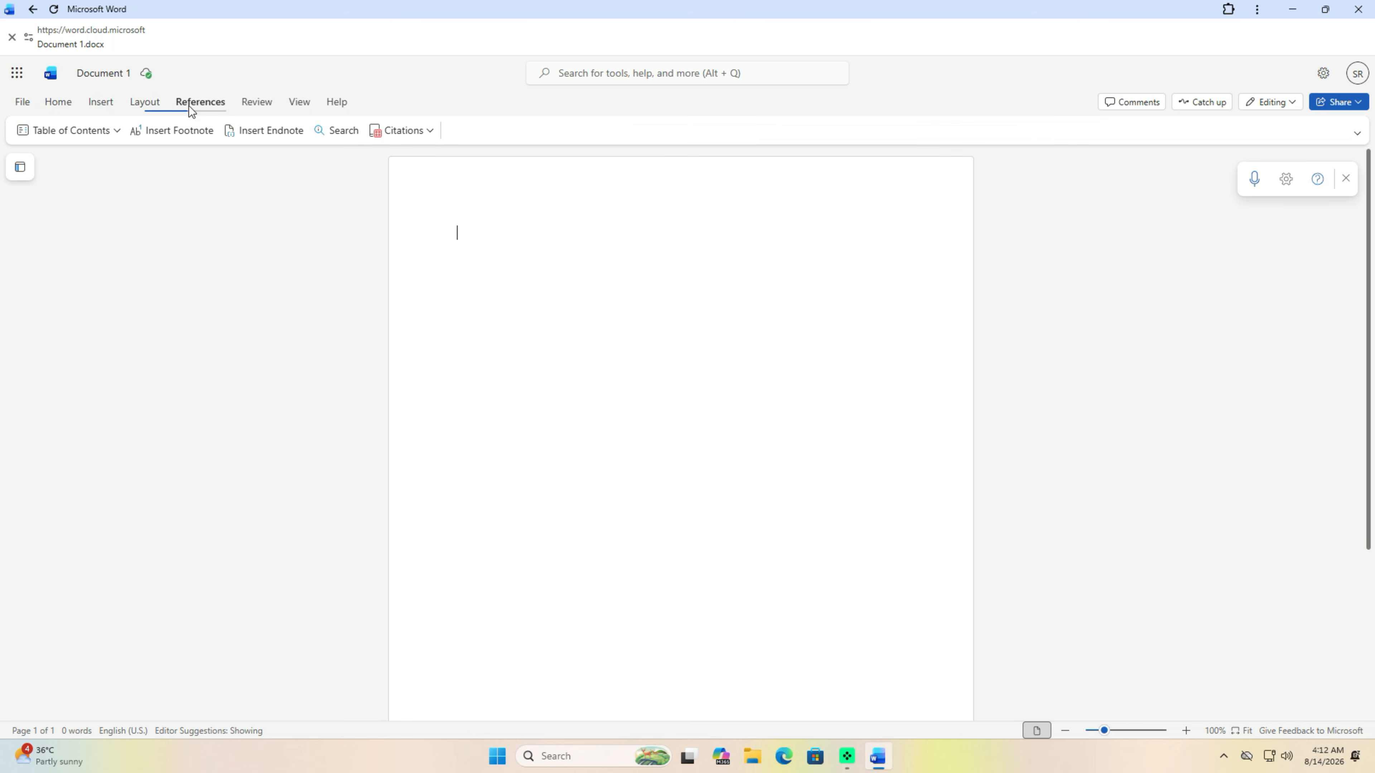
{"action": "left_click", "coordinate": [25, 106]}
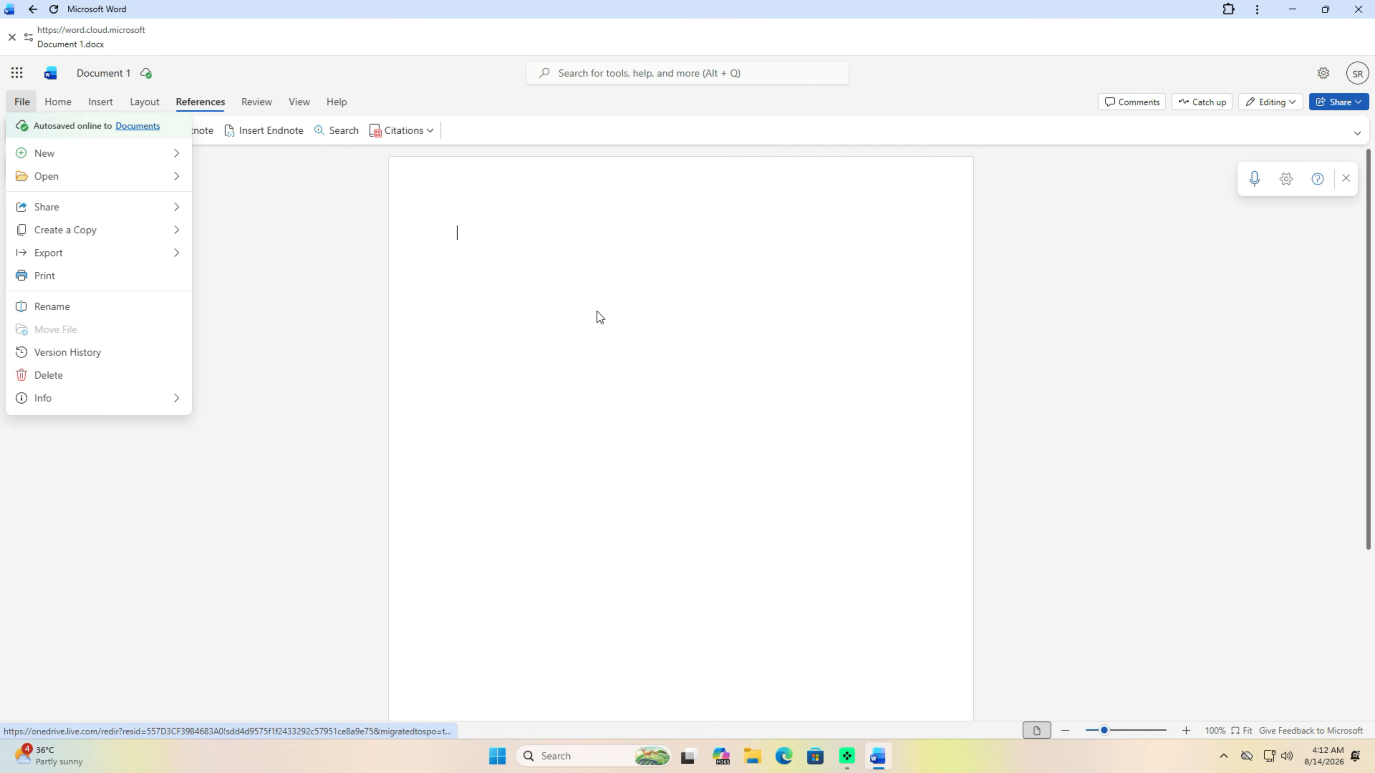